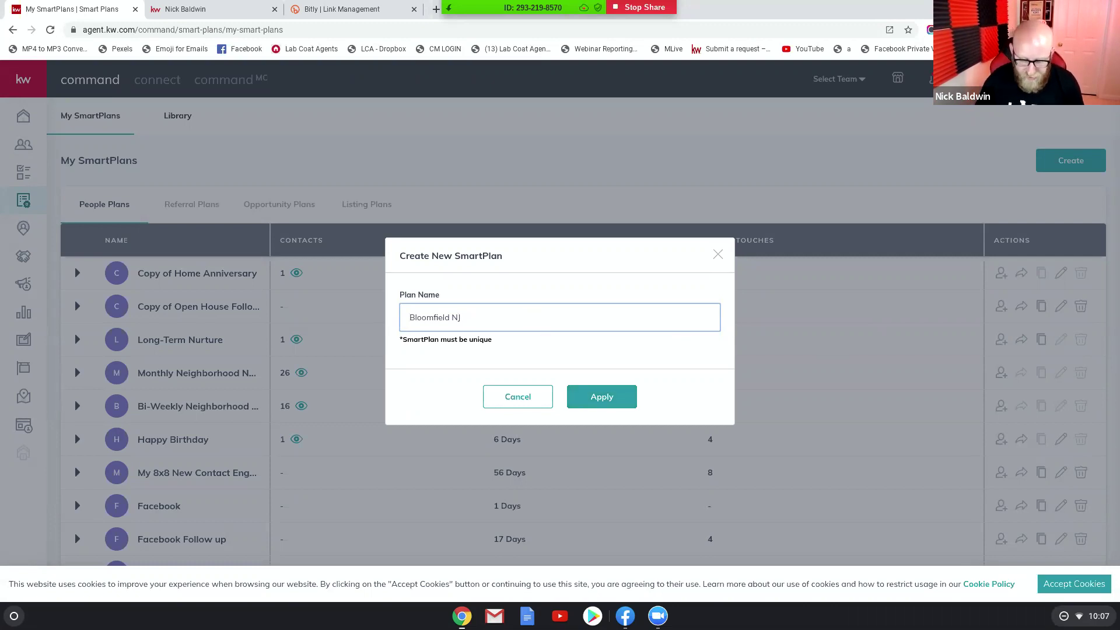
Finish naming the SmartPlan 'Bloomfield NJ Neighborhood' and create it.
type("New")
key("BackSpace")
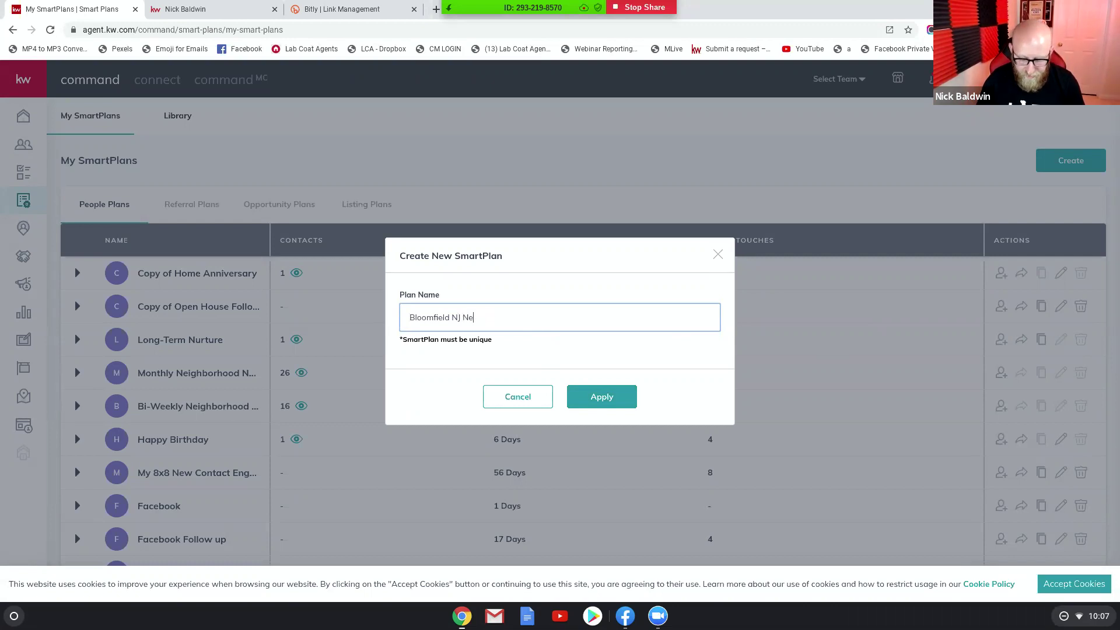
type("ighborhood")
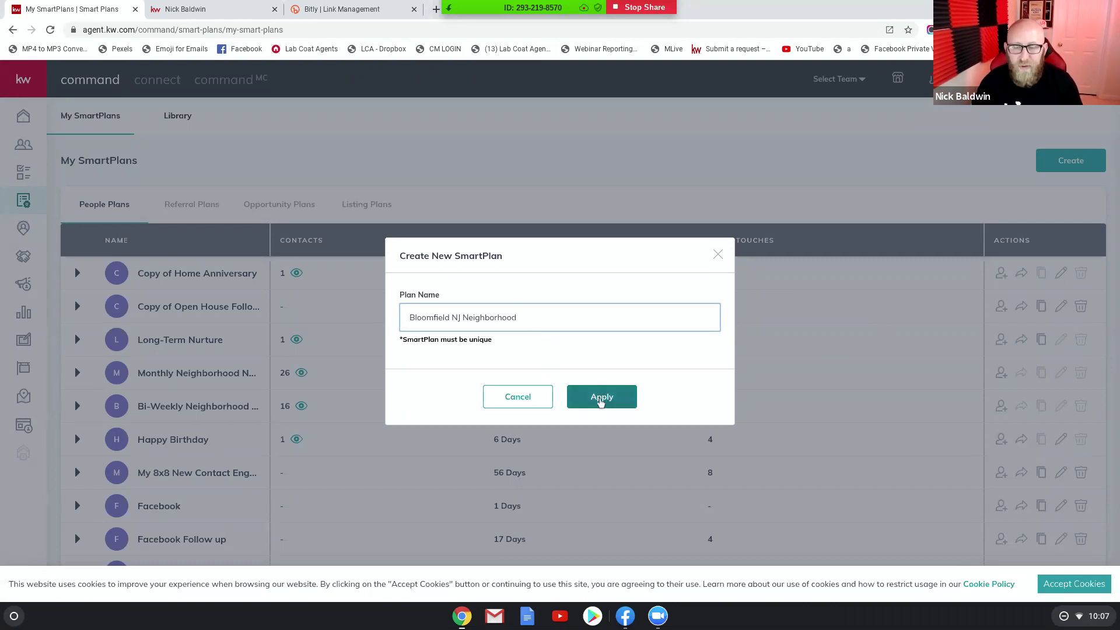
left_click(600, 399)
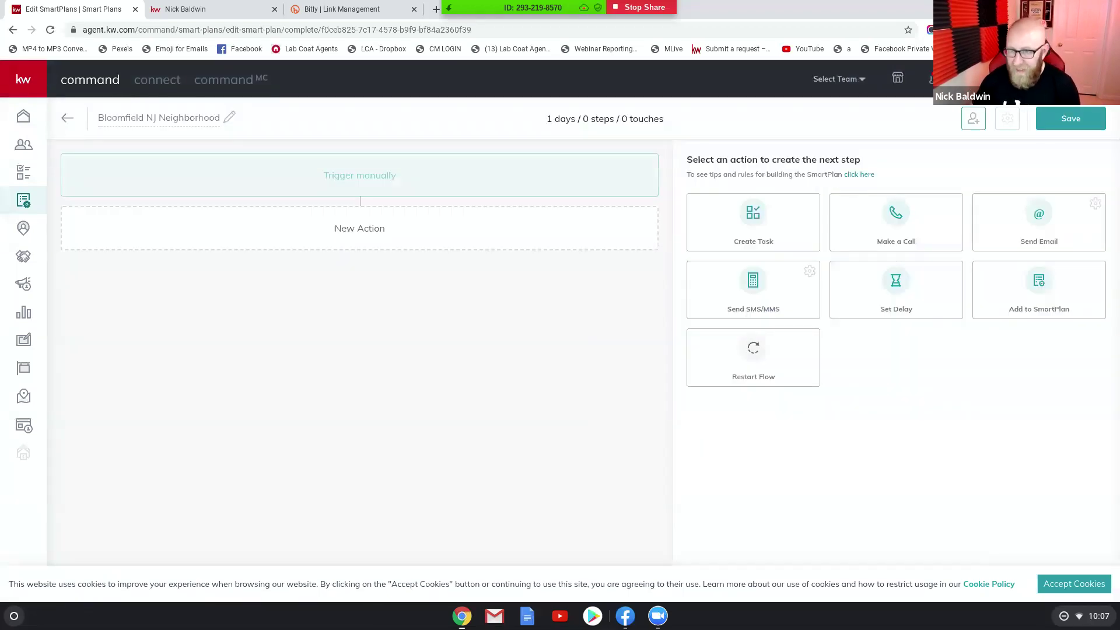
Remove a mistakenly added Send Email step and add a Send SMS/MMS step instead.
left_click(1036, 214)
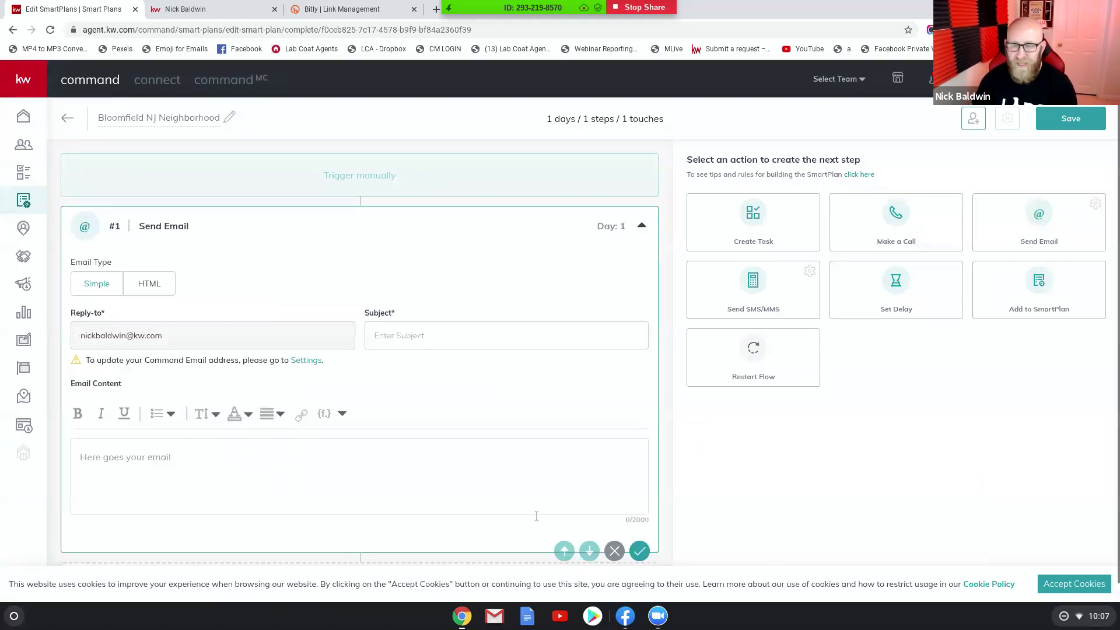
left_click(615, 550)
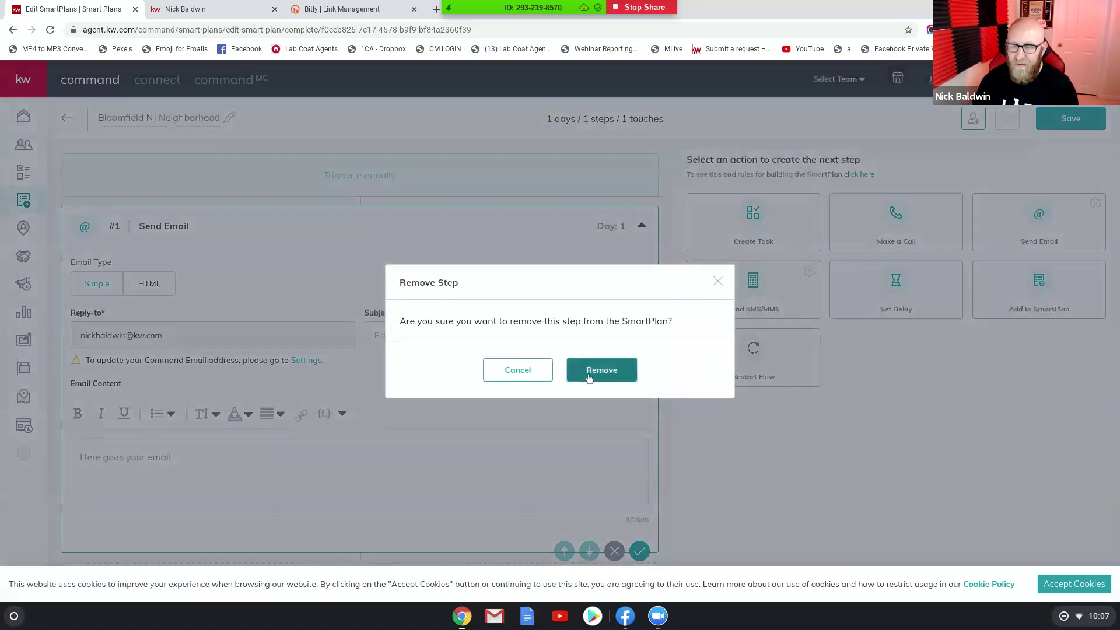
left_click(603, 369)
left_click(1045, 584)
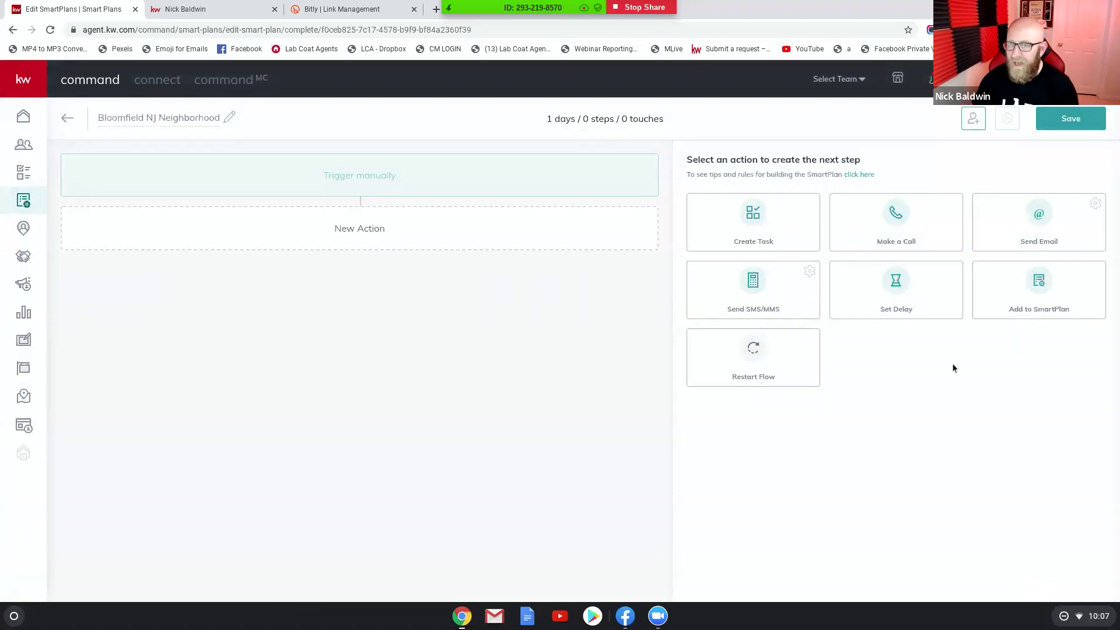
left_click(754, 284)
left_click(337, 396)
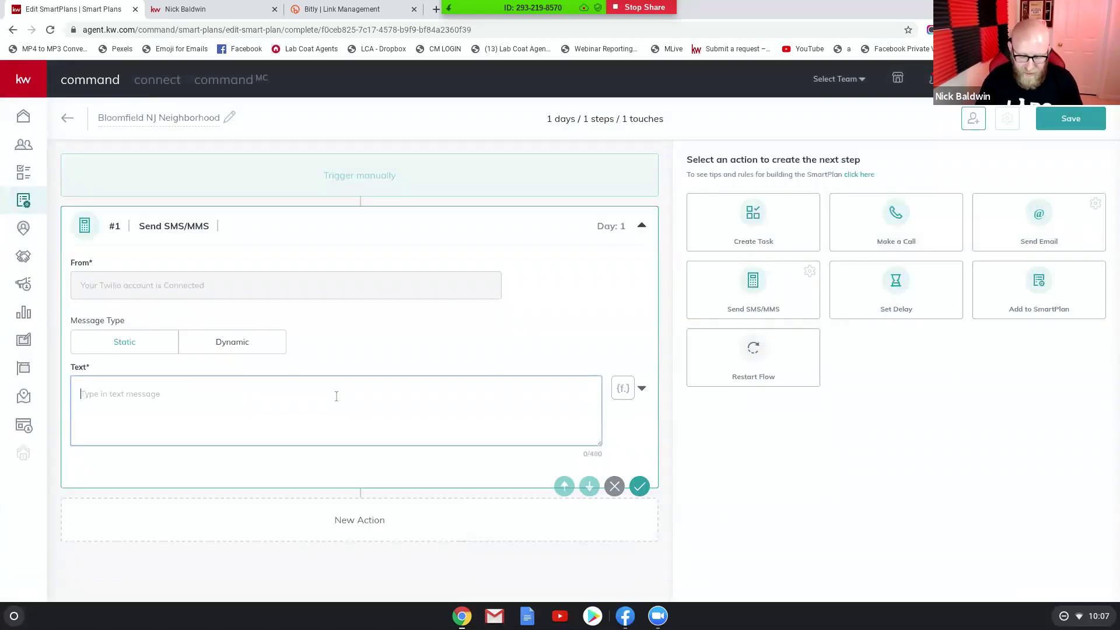
Start the SMS with 'Hi', the contact's first-name merge field, and the agent's introduction.
type("Hi")
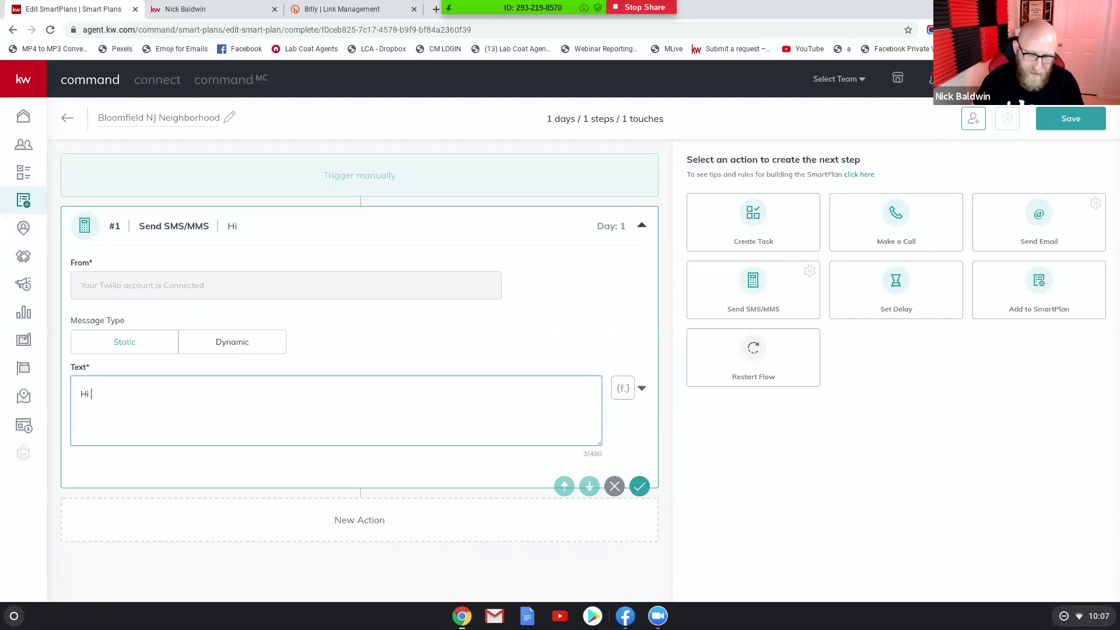
left_click(623, 388)
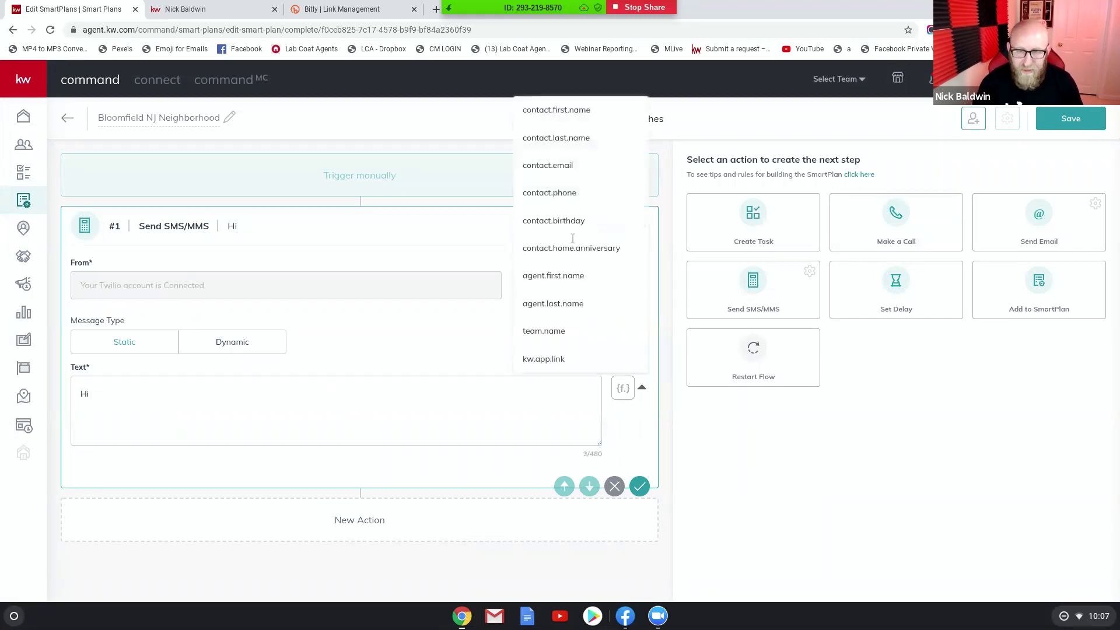
left_click(559, 110)
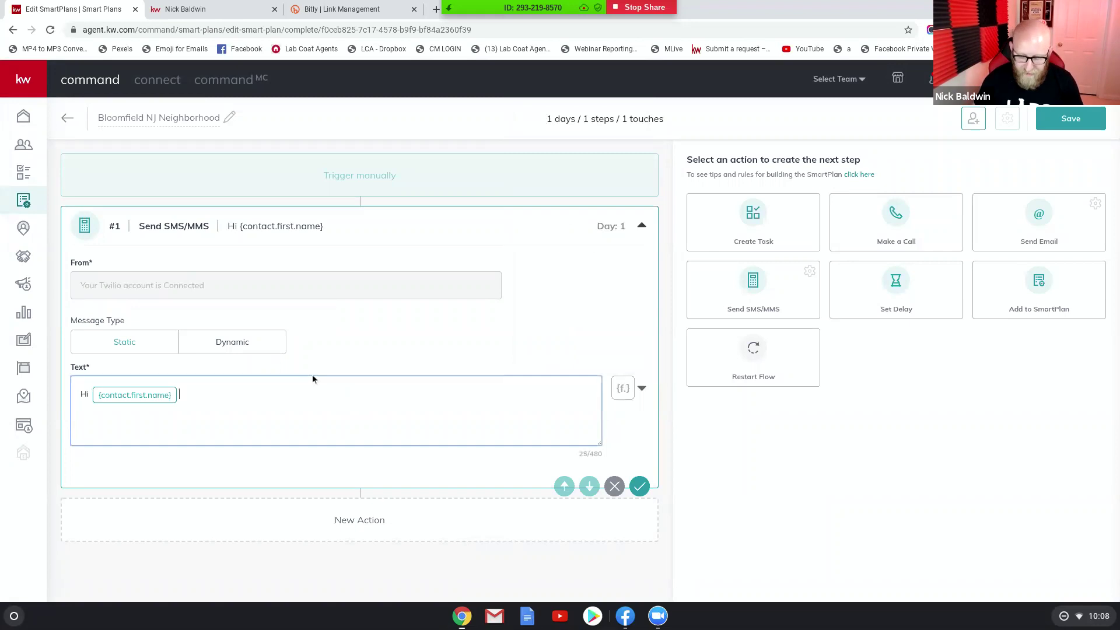
type(", this is ")
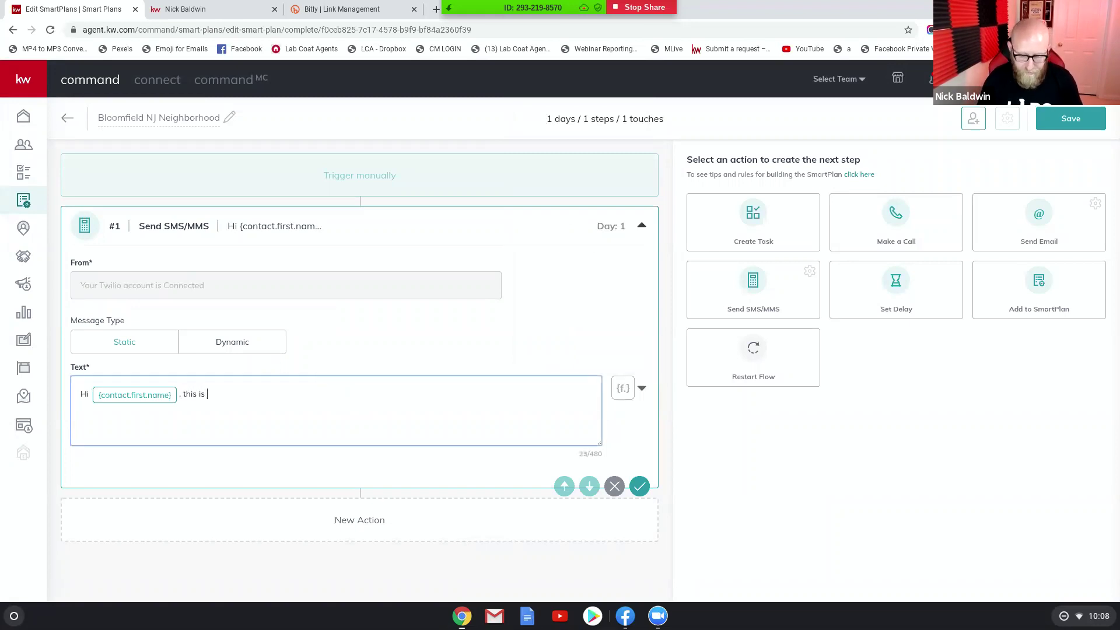
type("Nick Baldwi")
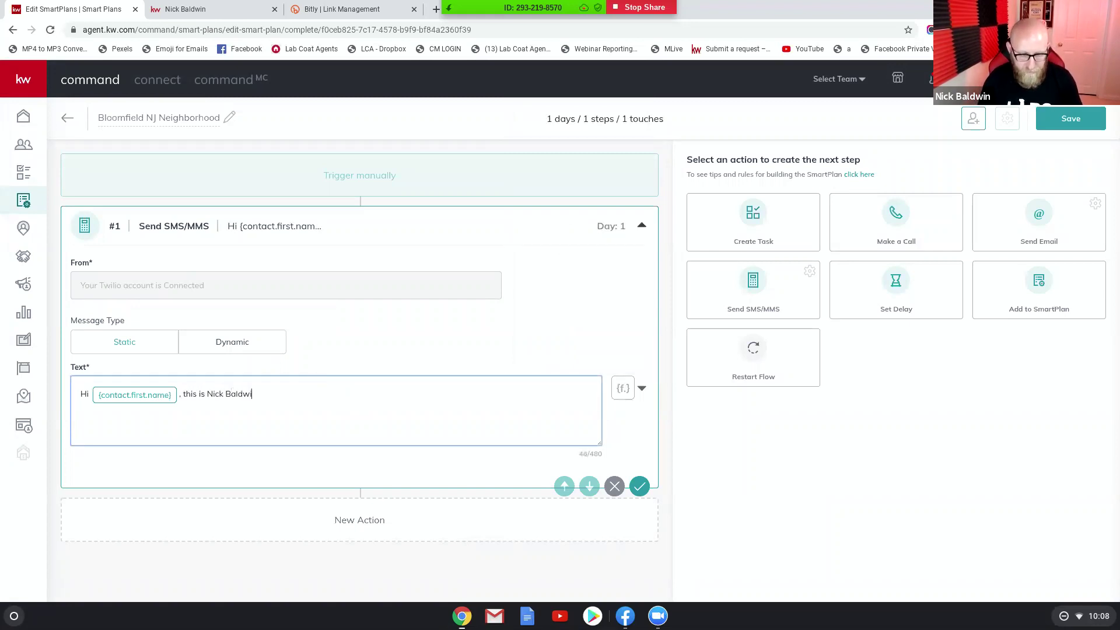
type("n with Kelle")
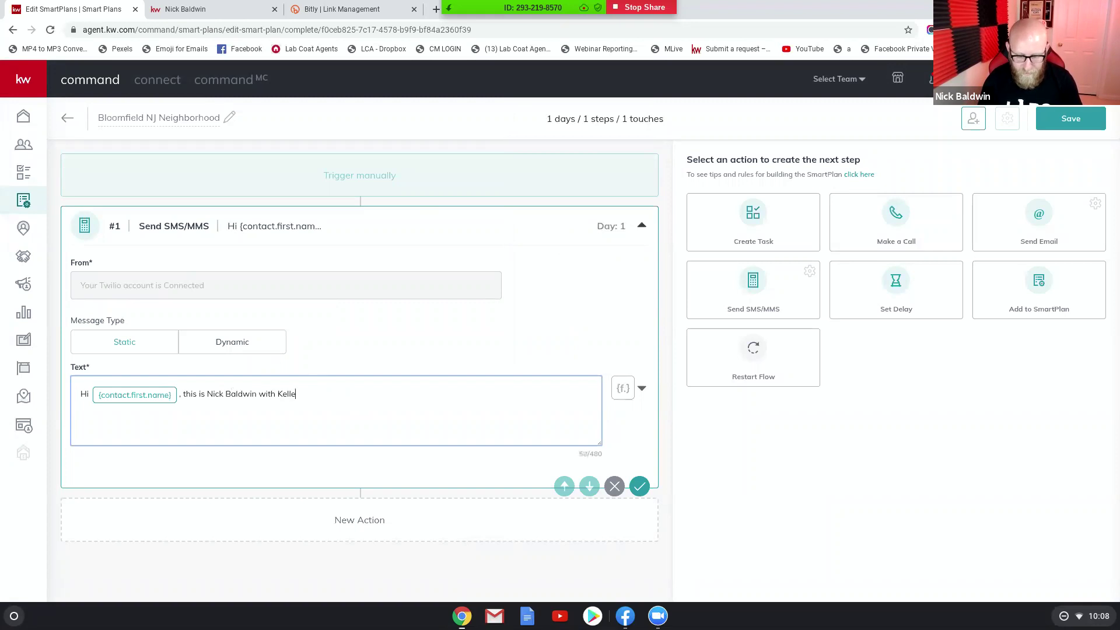
type("r Williams and ")
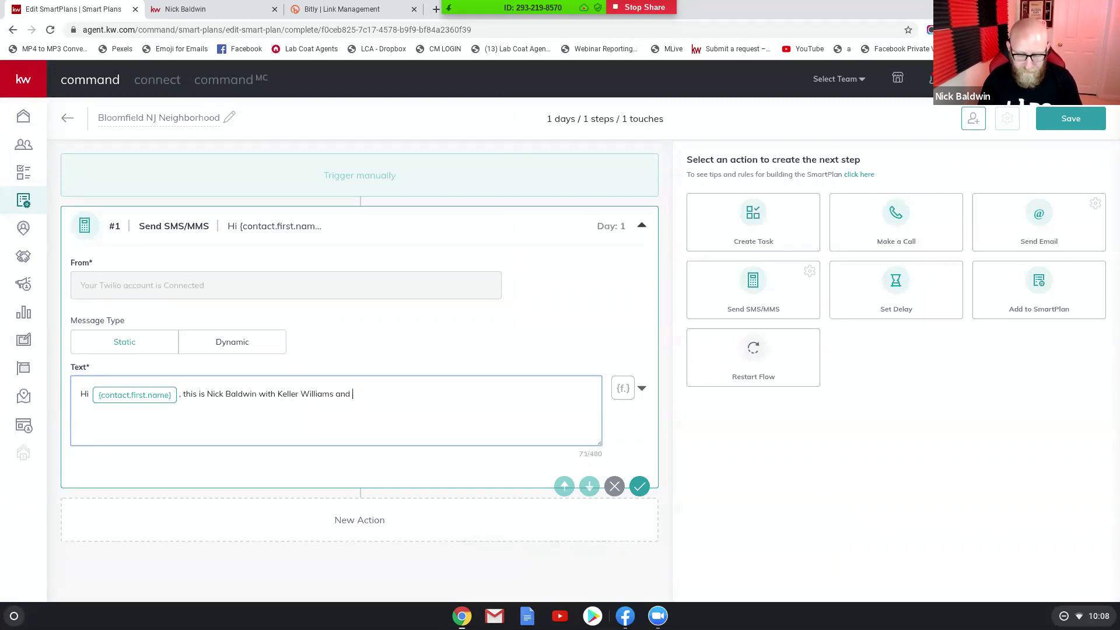
type("you asked a")
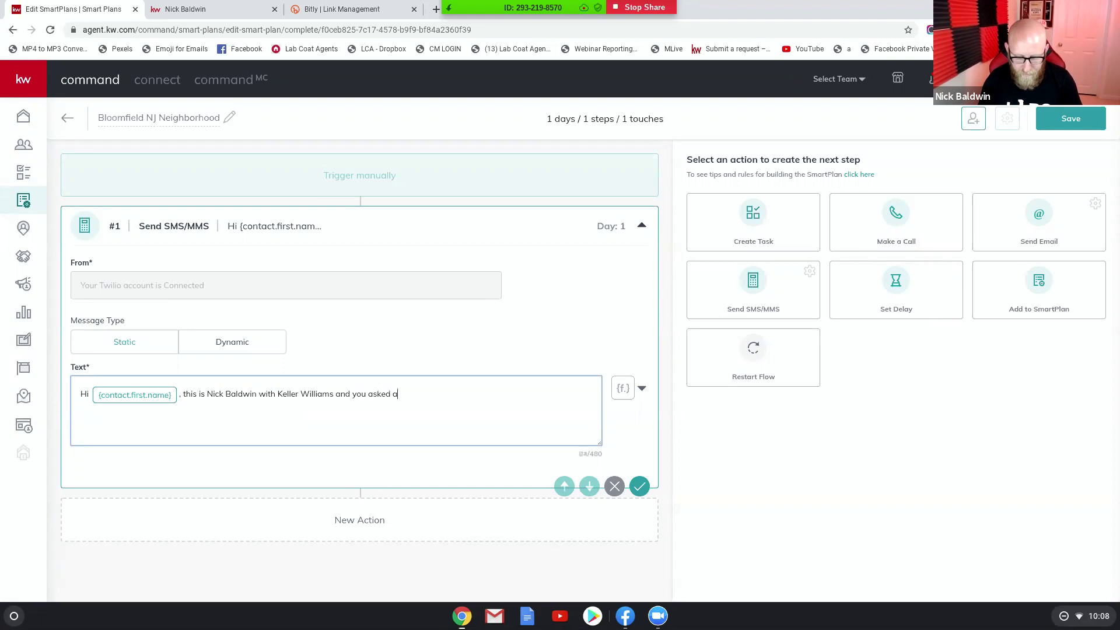
type("bout ")
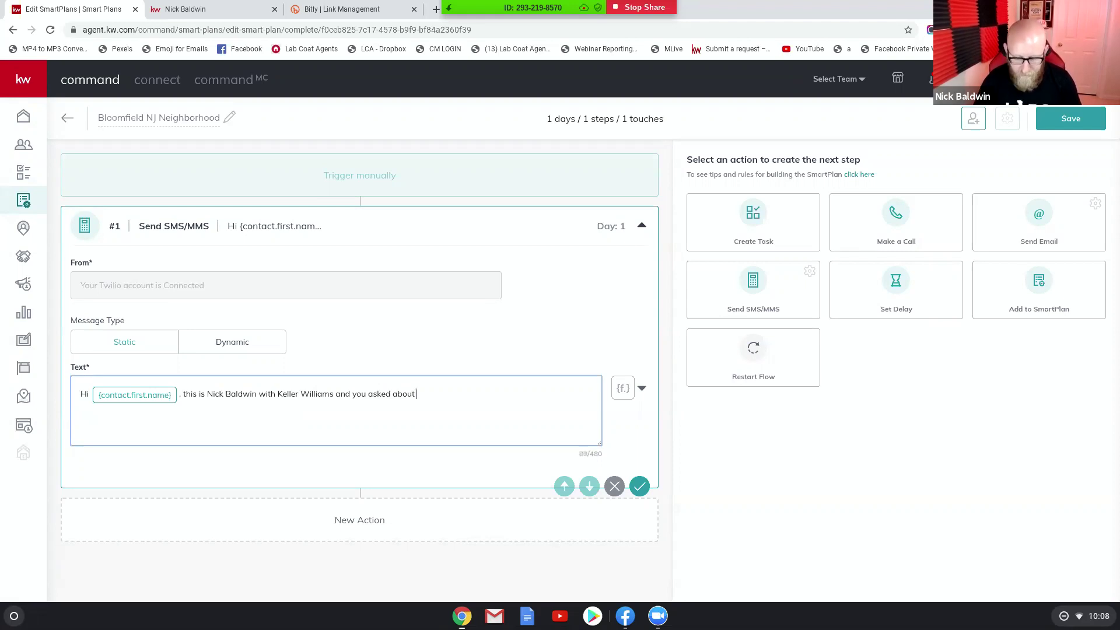
type("the")
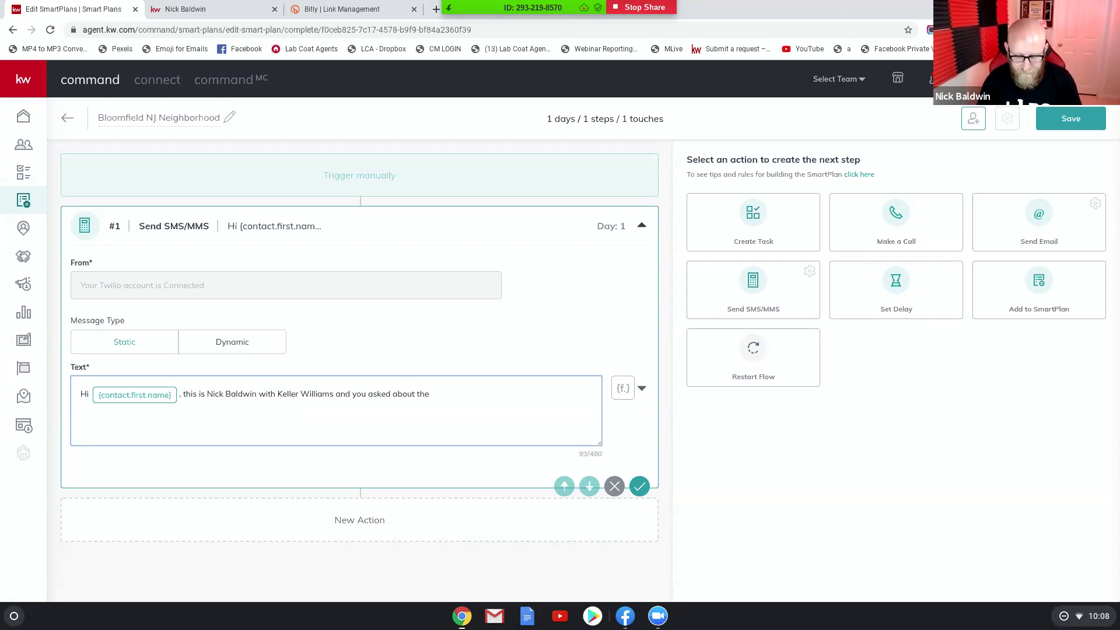
Add 'the neighborhood in Bloomfield NJ in my Facebook ad' and the 'check this one out' invitation.
key("BackSpace")
key("BackSpace")
type("the neighb")
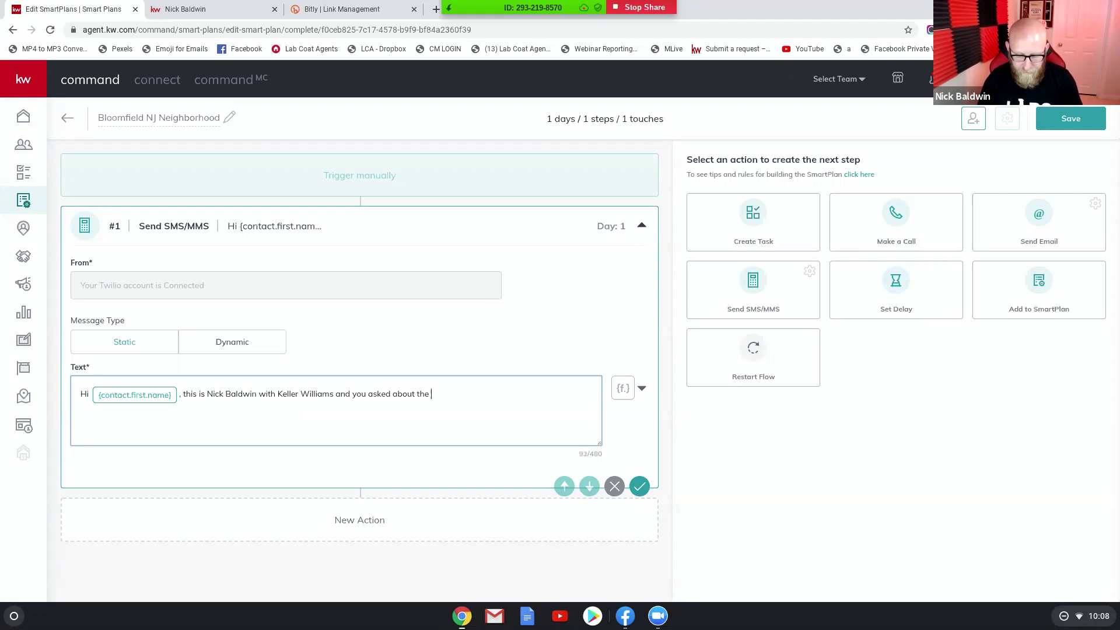
type("orhoo")
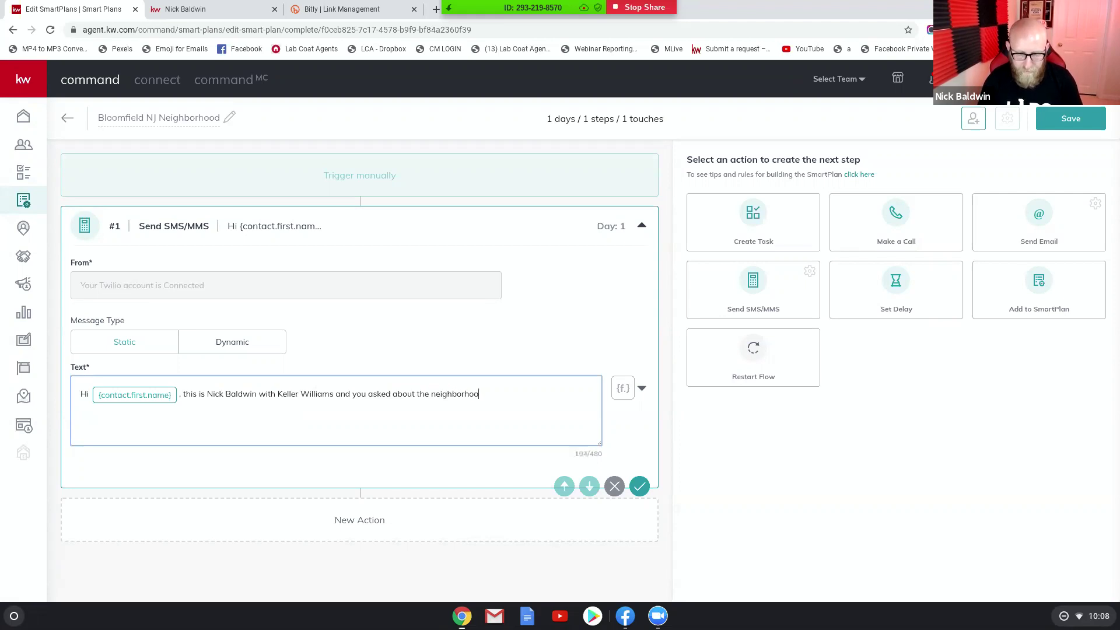
type("d in Bloomfgiel")
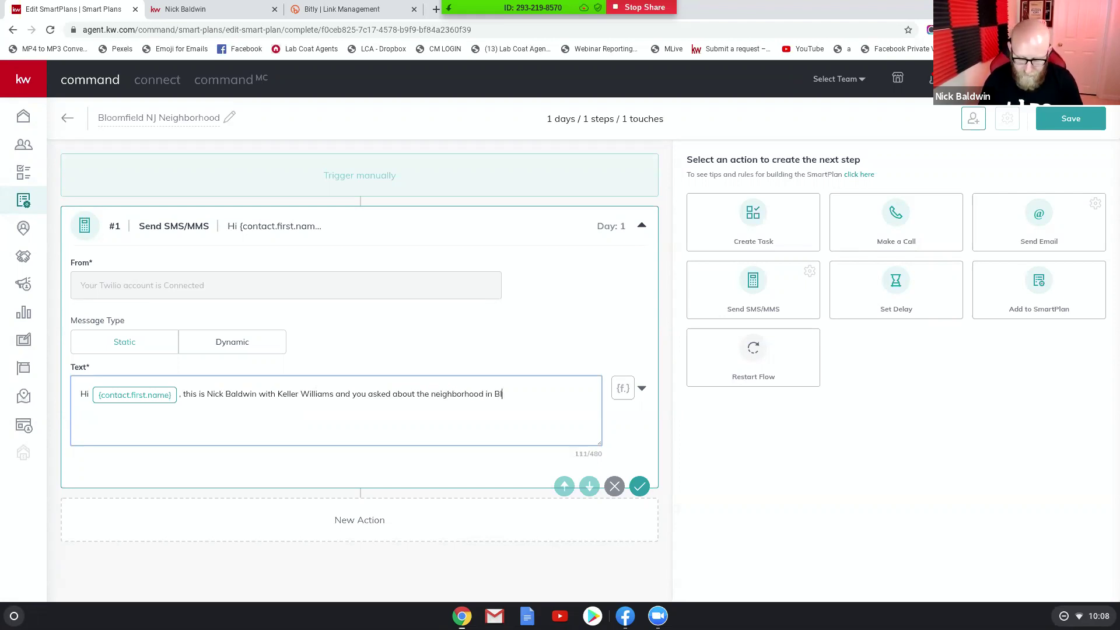
key("BackSpace")
key("BackSpace")
key("BackSpace")
key("BackSpace")
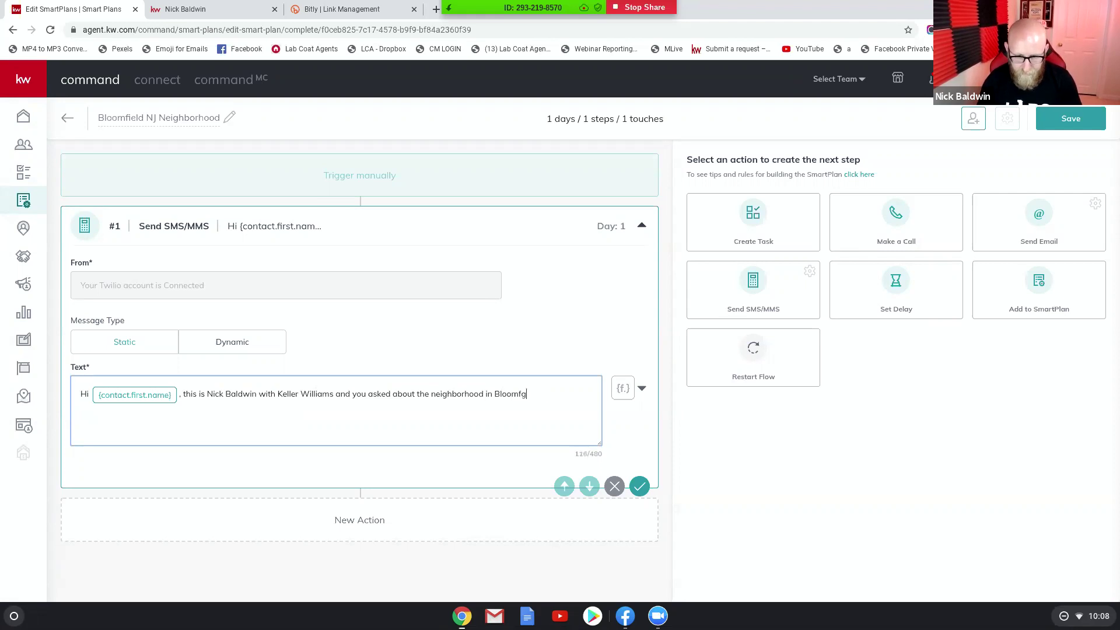
type("ield NJ ")
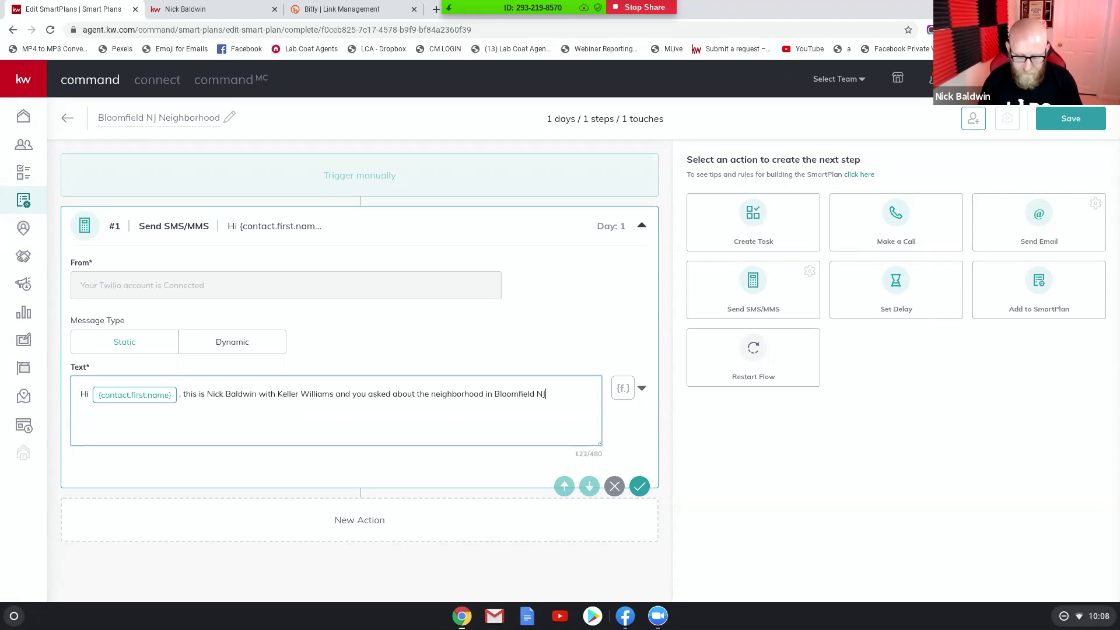
type("in my F")
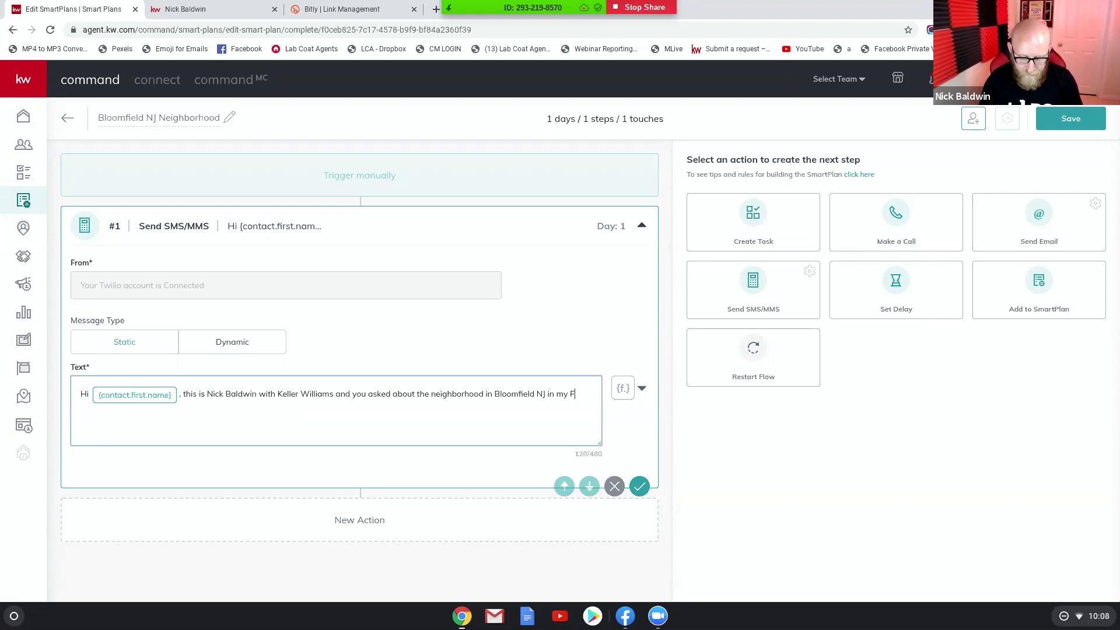
type("acebook")
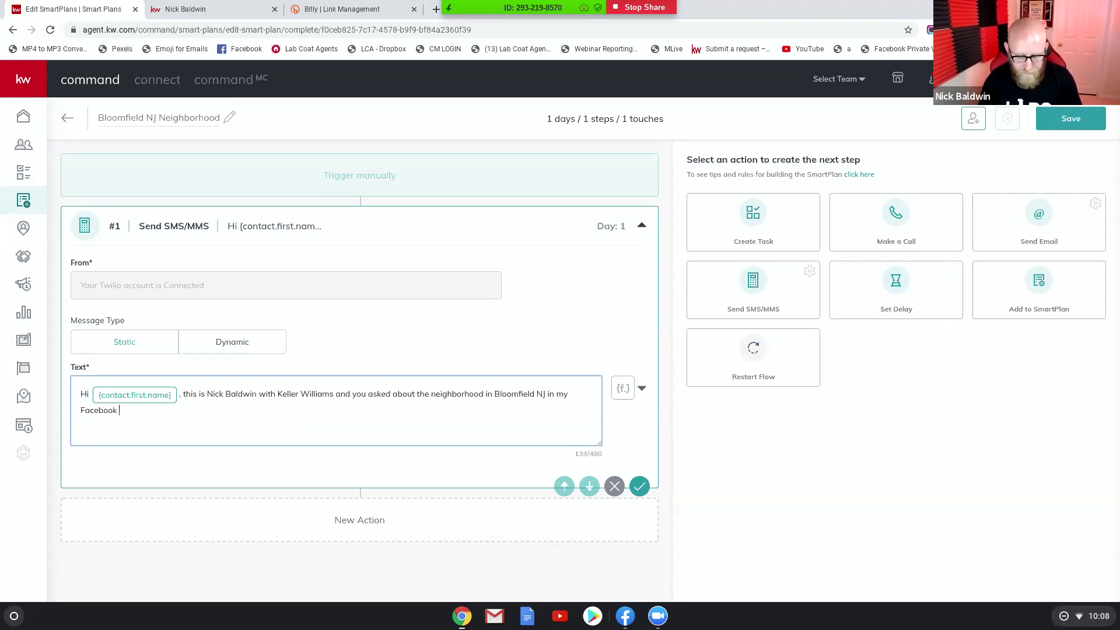
type(" ad. ")
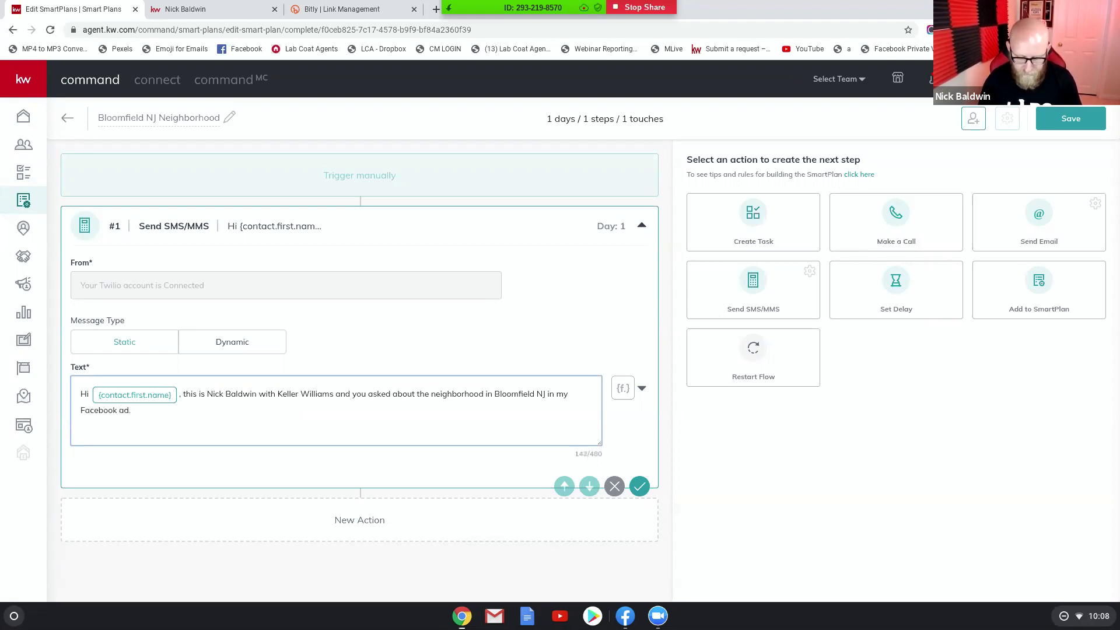
type("There is anoithe")
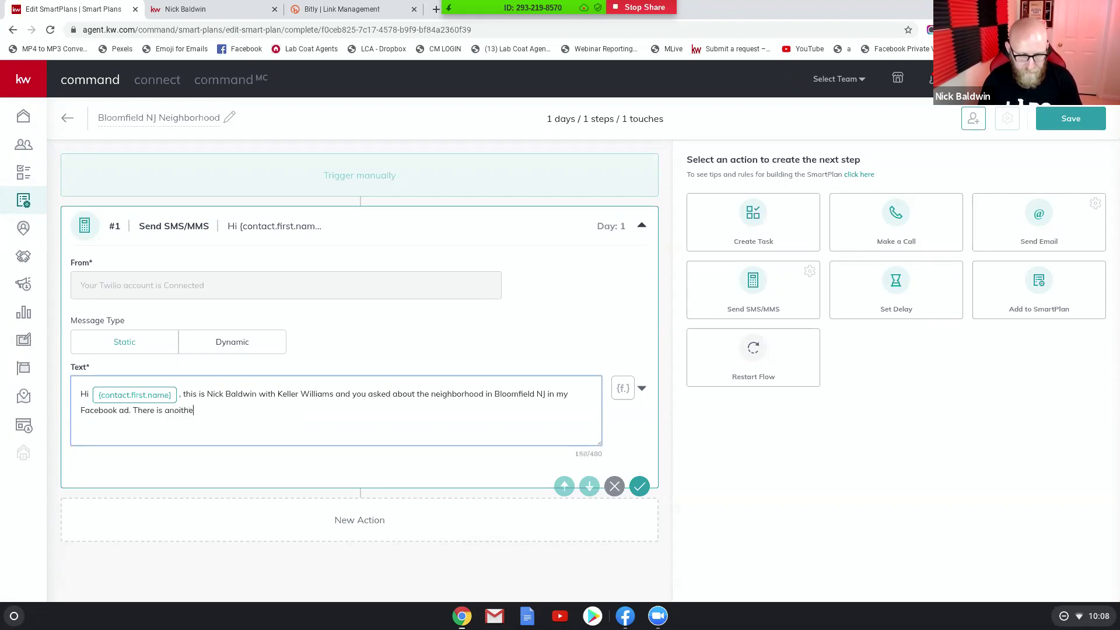
key("BackSpace")
key("BackSpace")
key("BackSpace")
key("BackSpace")
type("ther ")
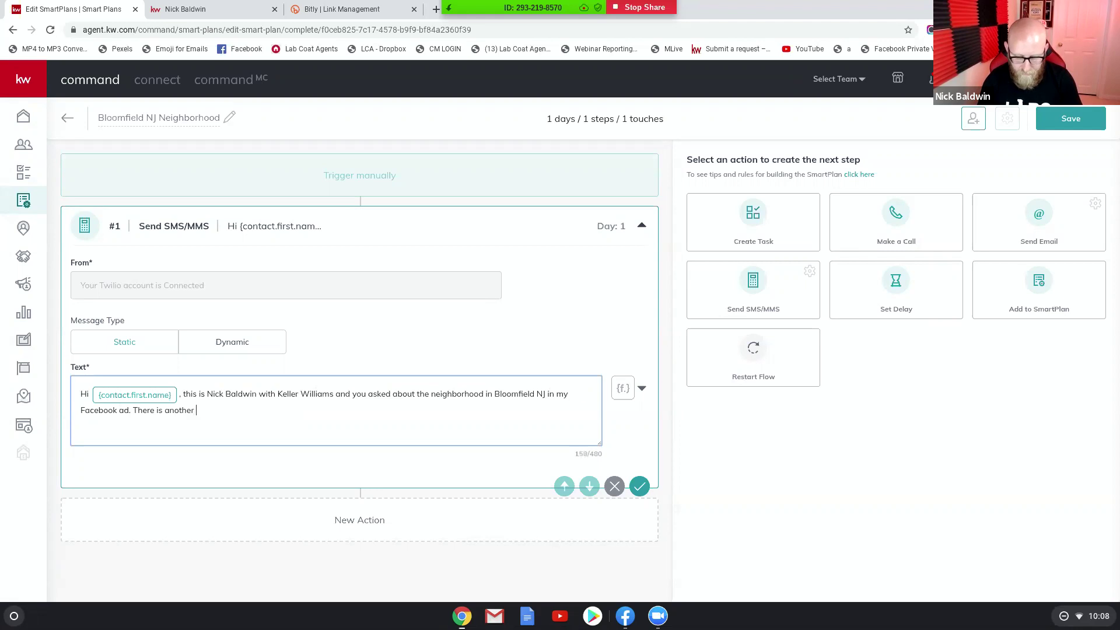
type("neighborhoo")
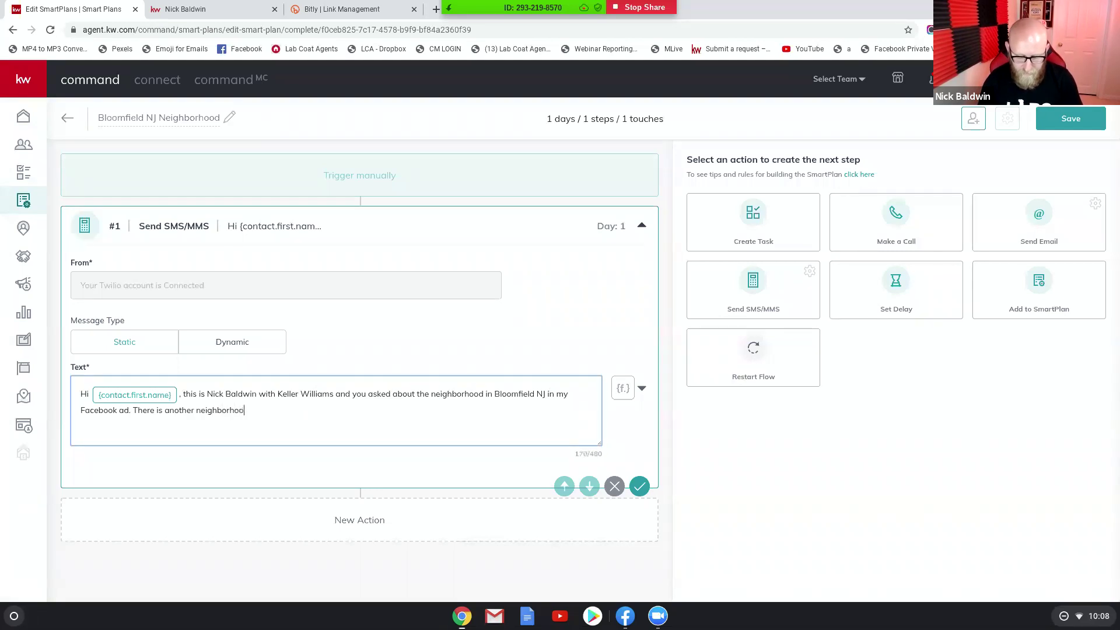
type("d you may like ")
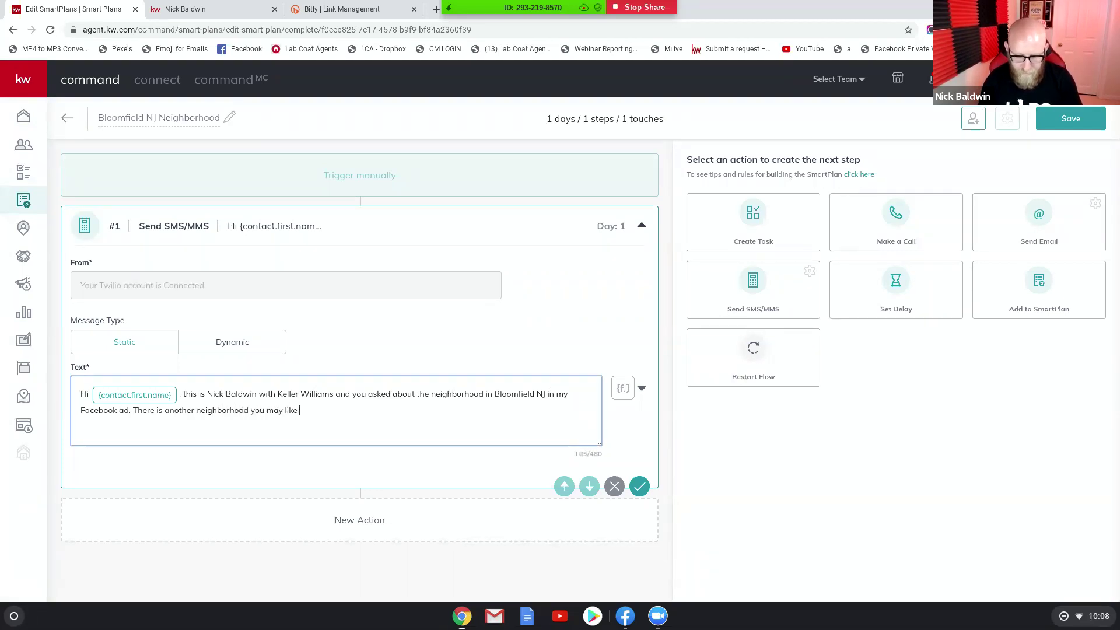
type("as well, ")
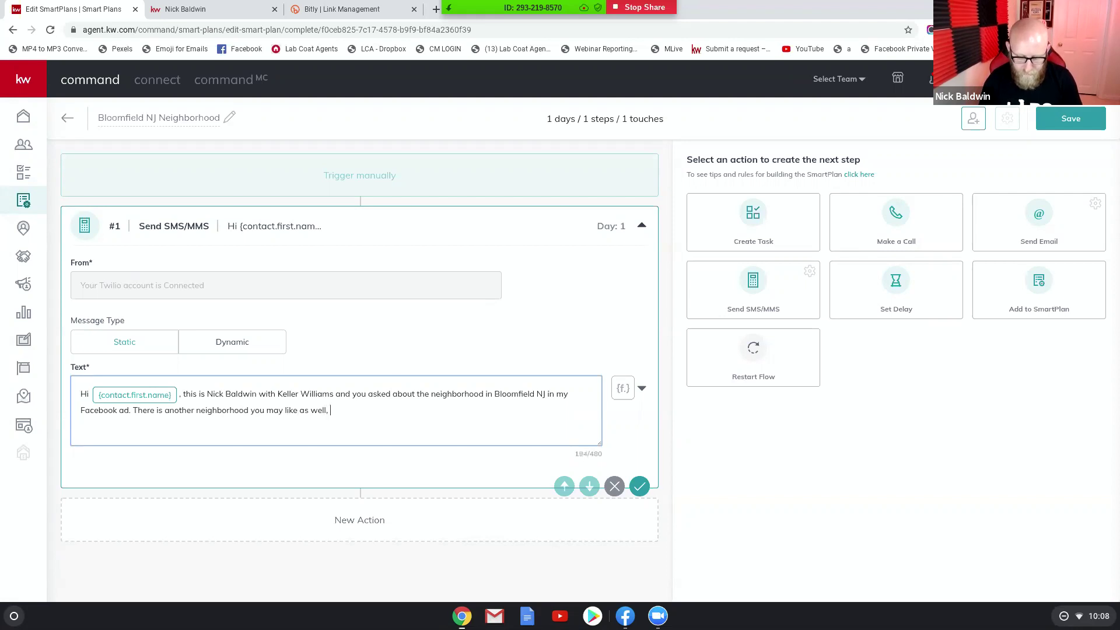
type("chedk this one out:")
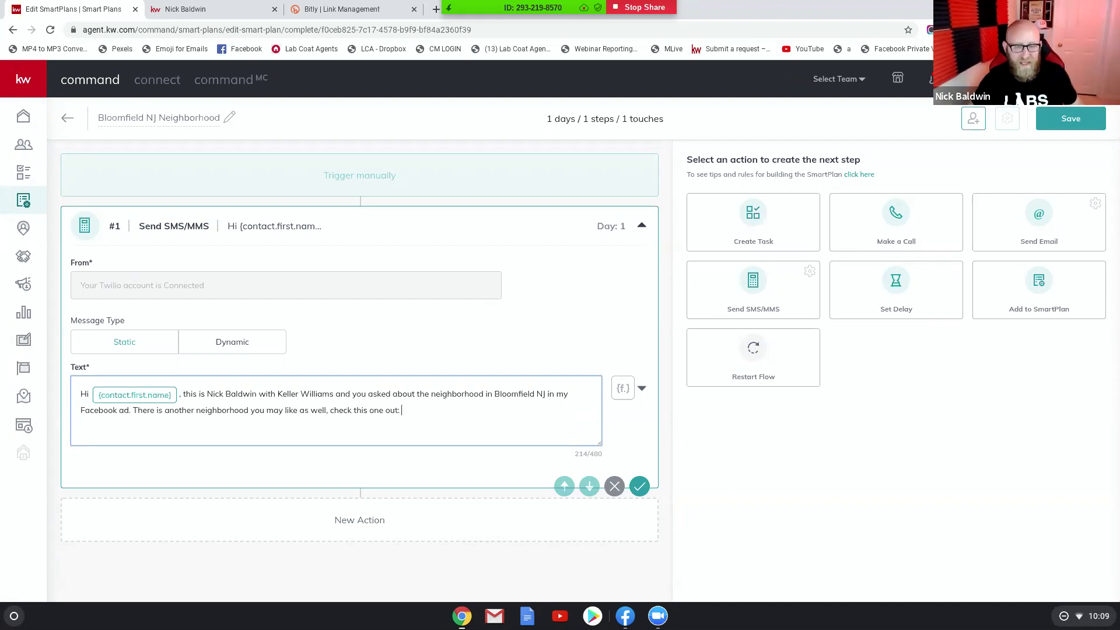
Search the agent website for zip code 07003 and zoom the map into Bloomfield.
left_click(181, 11)
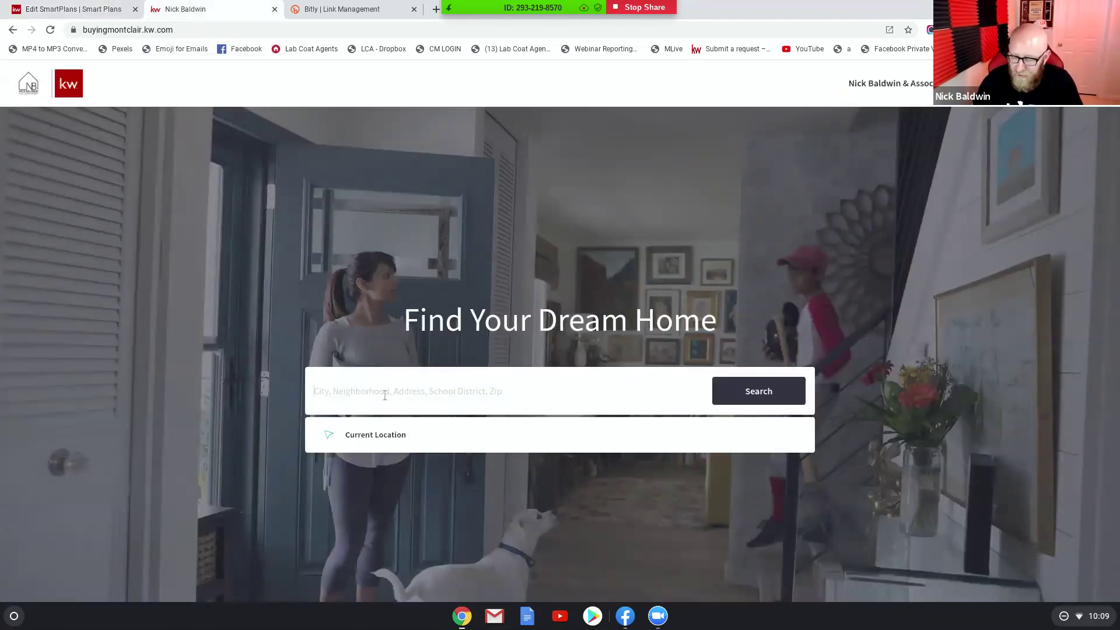
type("0700")
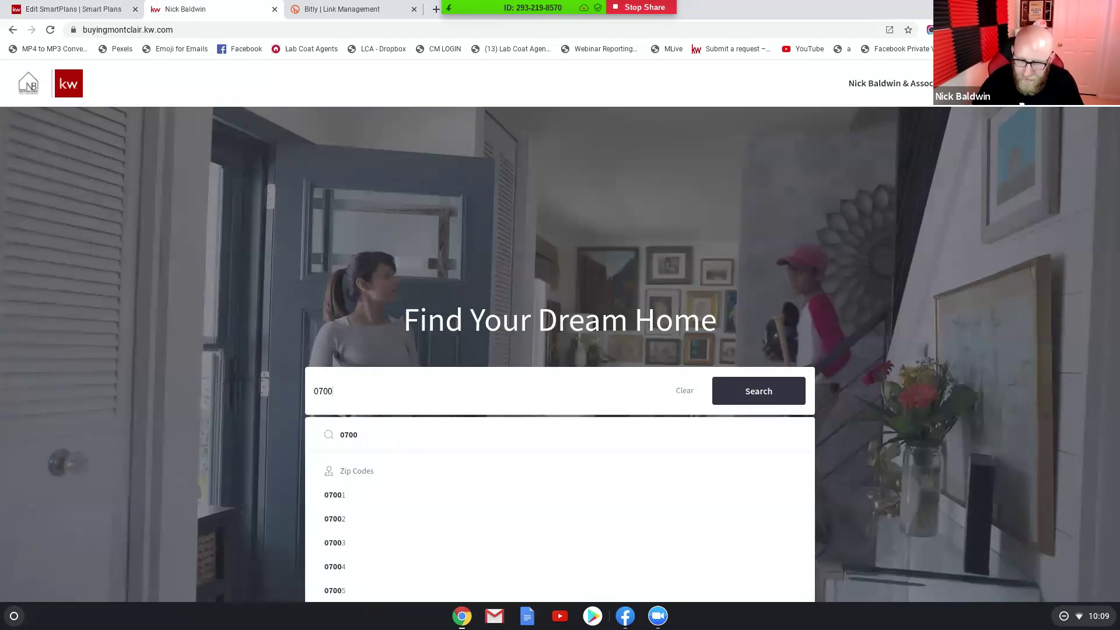
type("3")
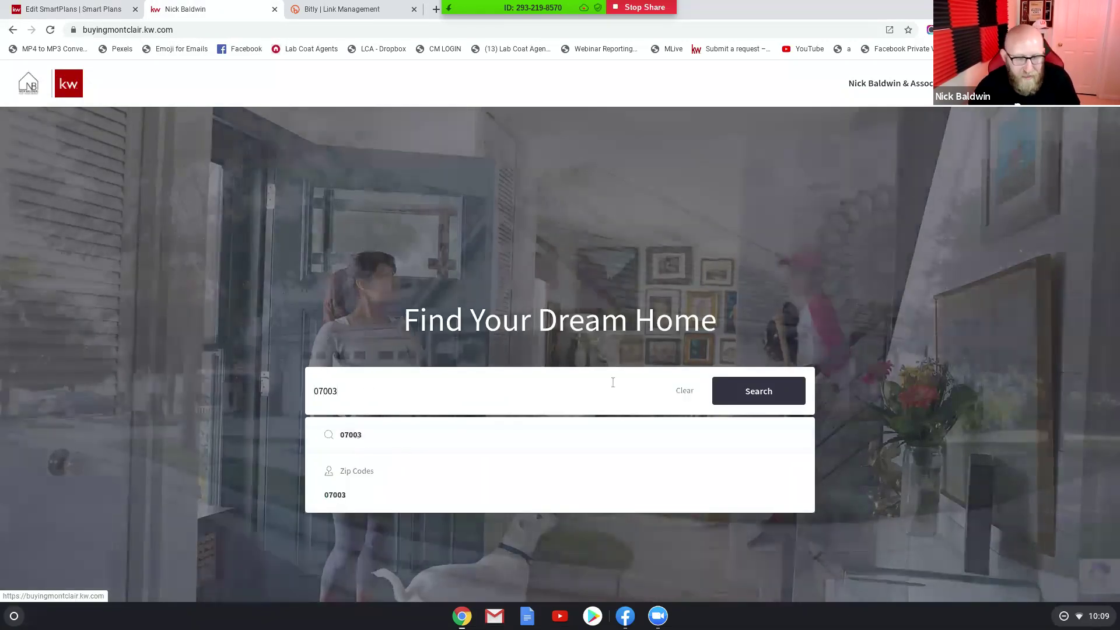
key("Return")
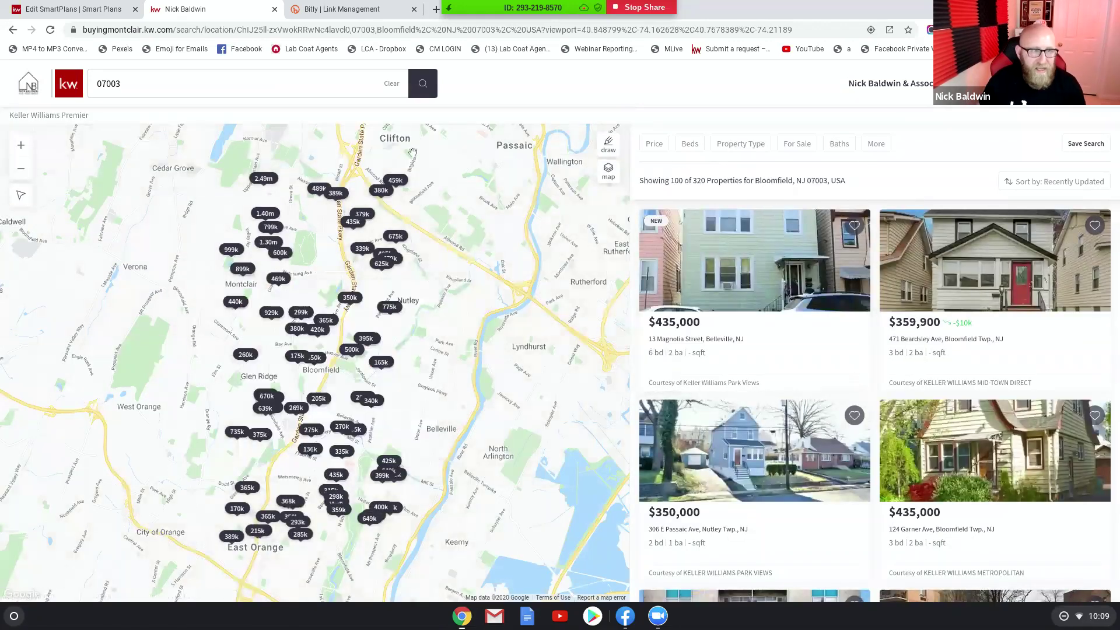
left_click(21, 146)
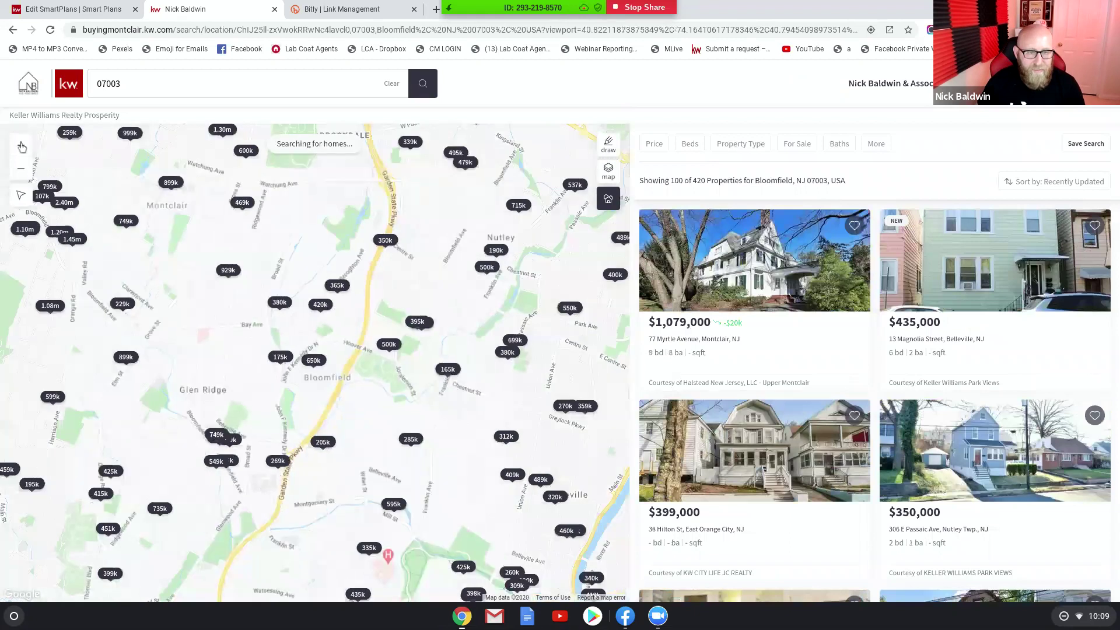
left_click(21, 146)
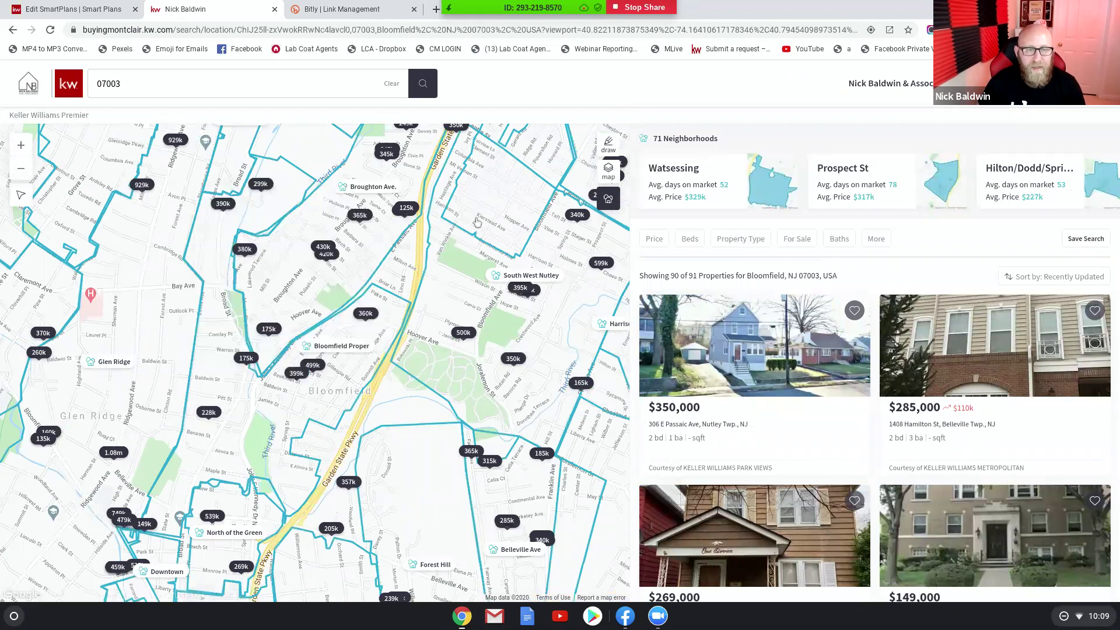
mouse_move(477, 221)
left_mouse_down()
mouse_move(503, 382)
mouse_move(461, 282)
mouse_move(302, 213)
mouse_move(331, 318)
left_mouse_up()
Open the Broughton Ave. neighborhood page and copy its web address.
left_click(297, 239)
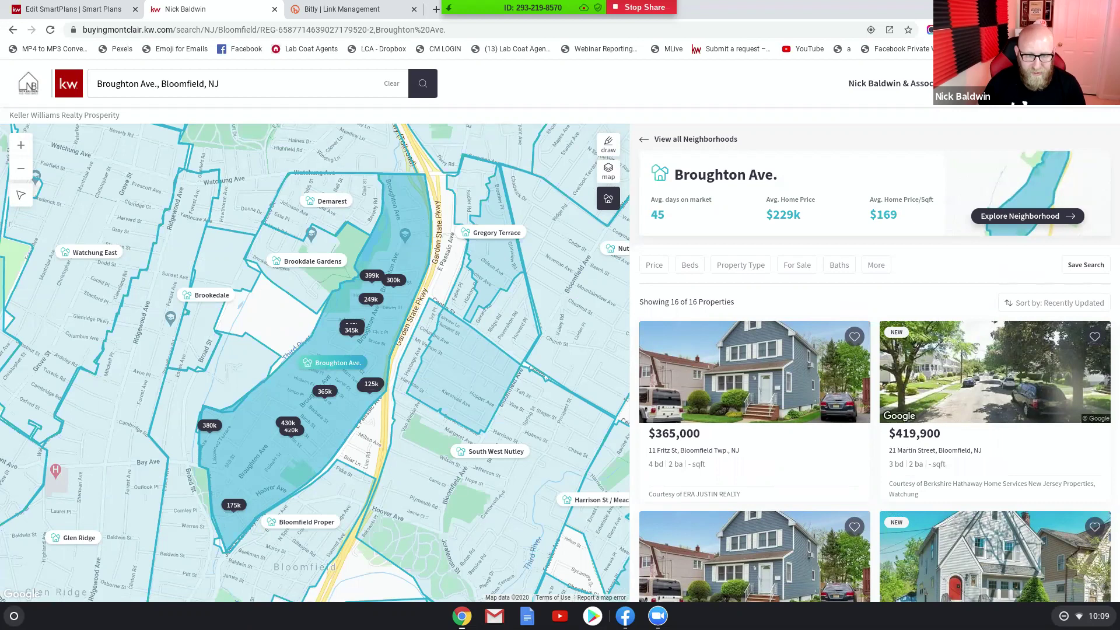
left_click(1025, 217)
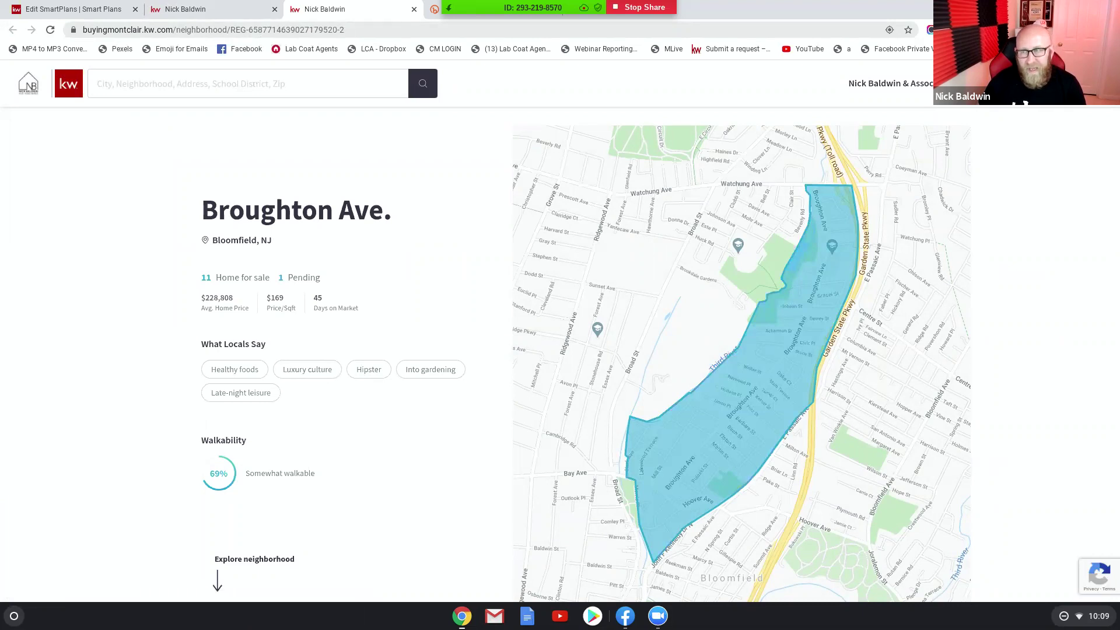
left_click(265, 30)
right_click(265, 30)
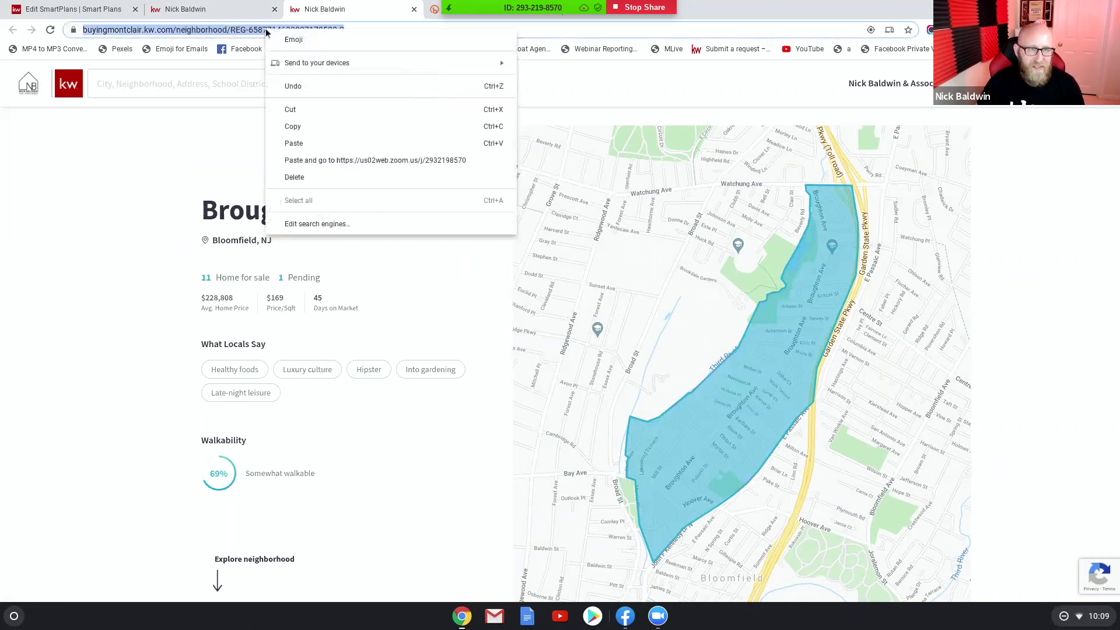
left_click(292, 126)
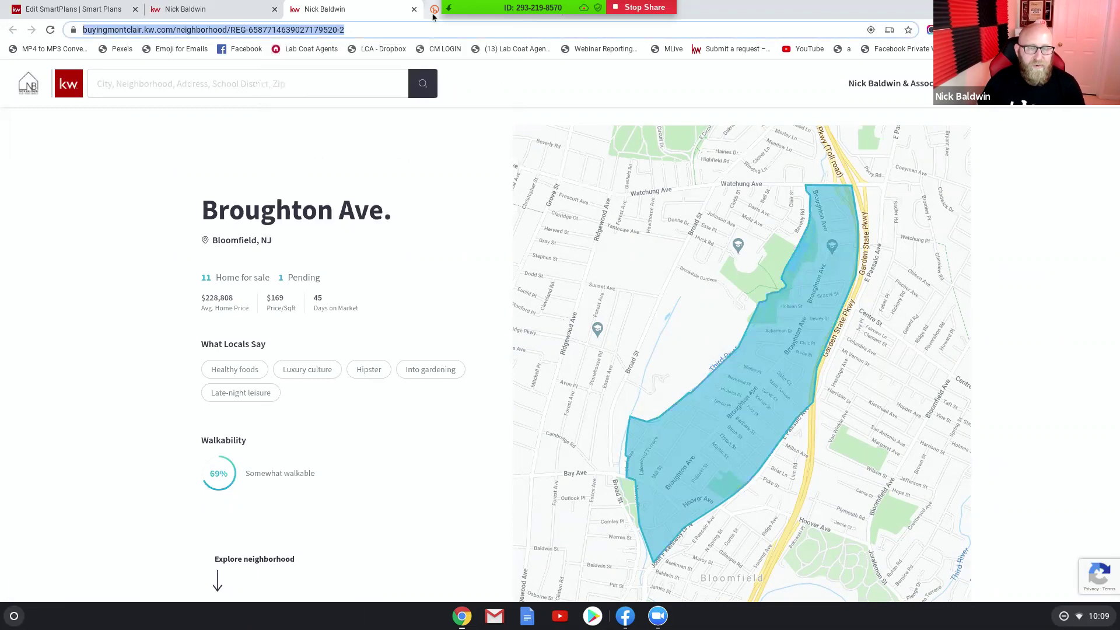
left_click(434, 8)
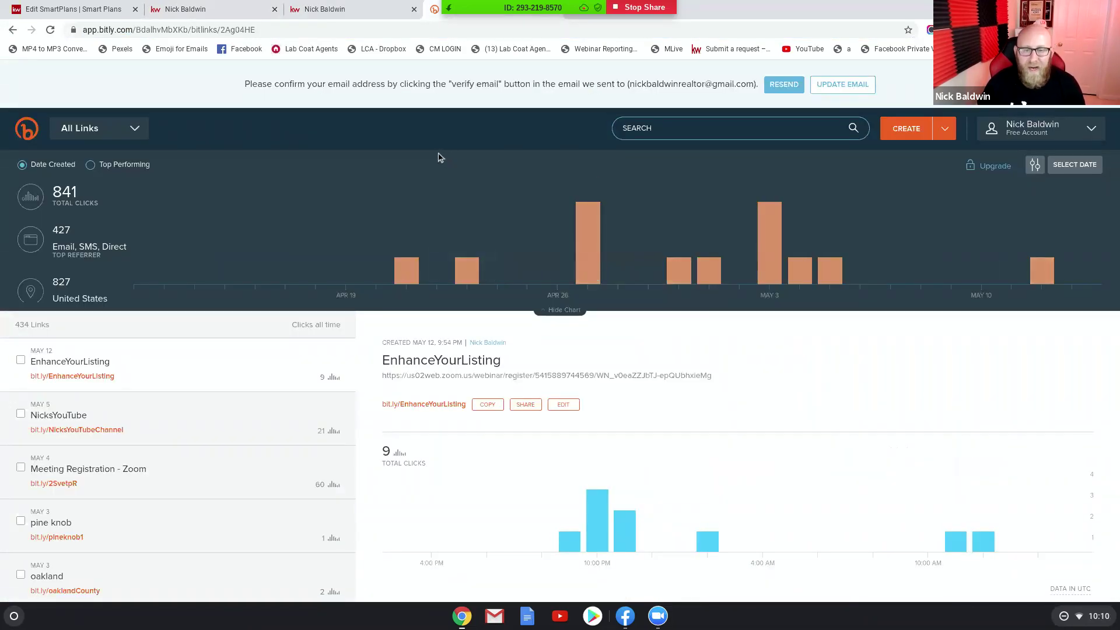
Shorten the neighborhood URL as bit.ly/BroughtonAve1 and paste it at the end of the SMS.
left_click(908, 130)
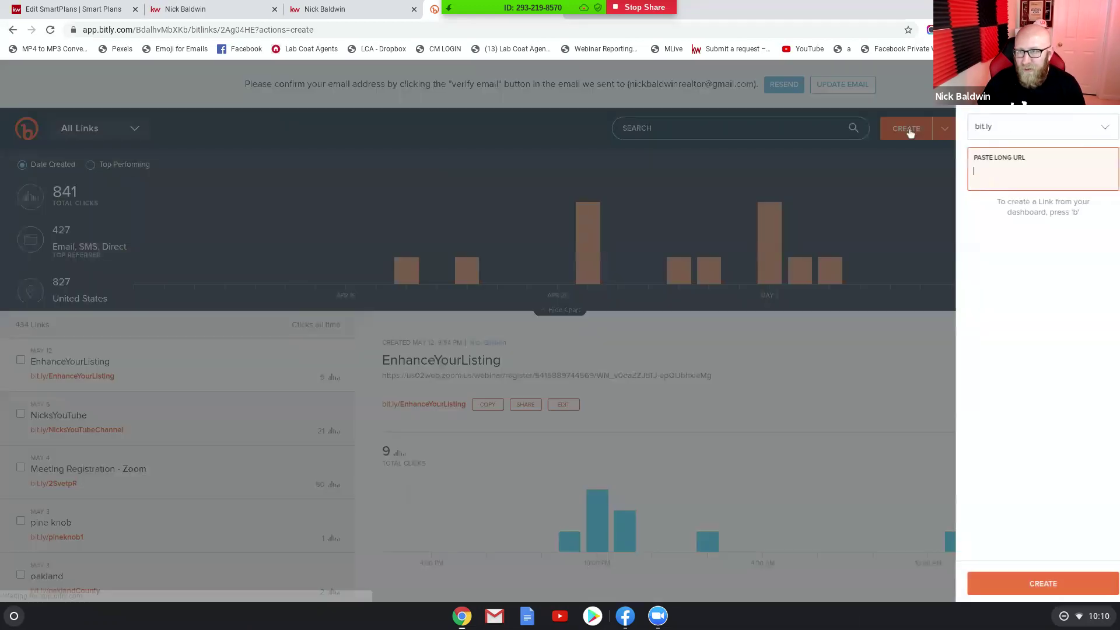
key("ctrl+v")
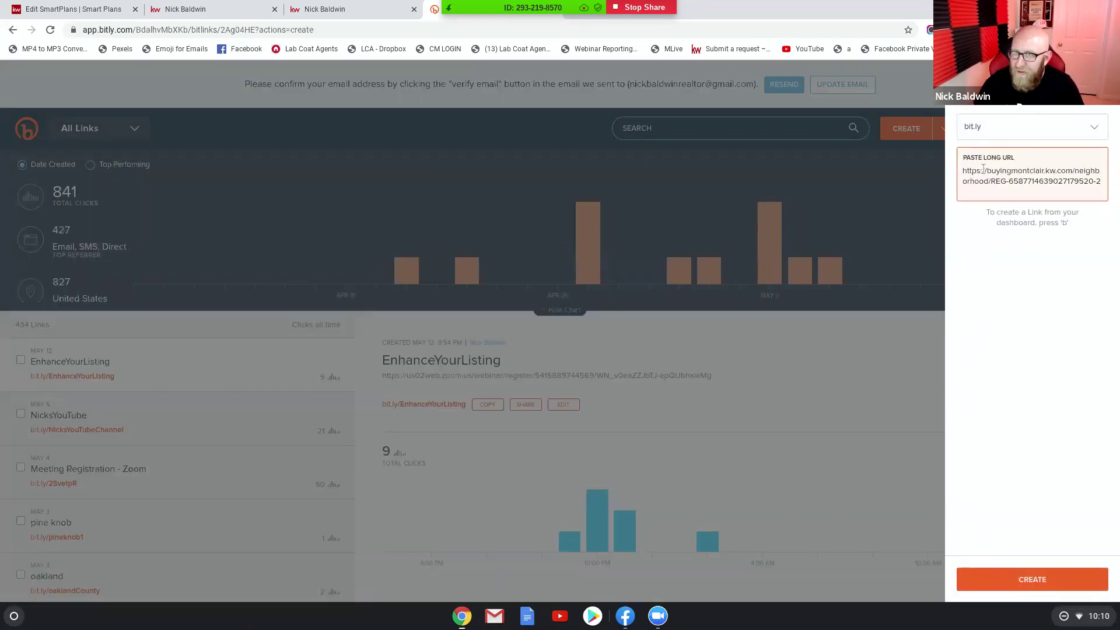
left_click(1070, 591)
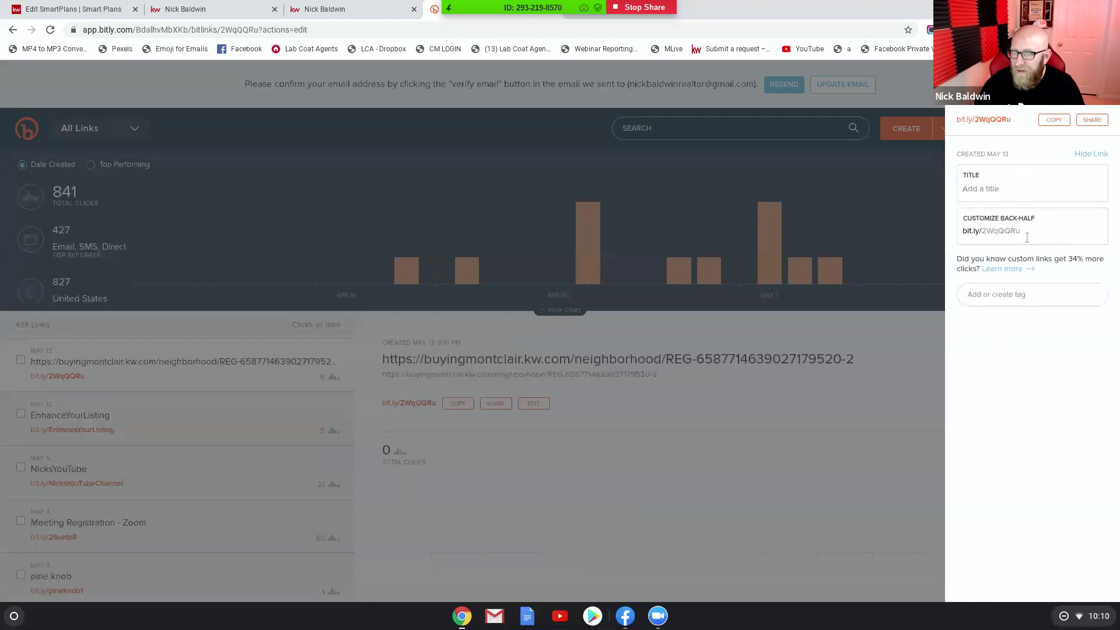
key("BackSpace")
key("BackSpace")
key("BackSpace")
key("BackSpace")
key("BackSpace")
key("BackSpace")
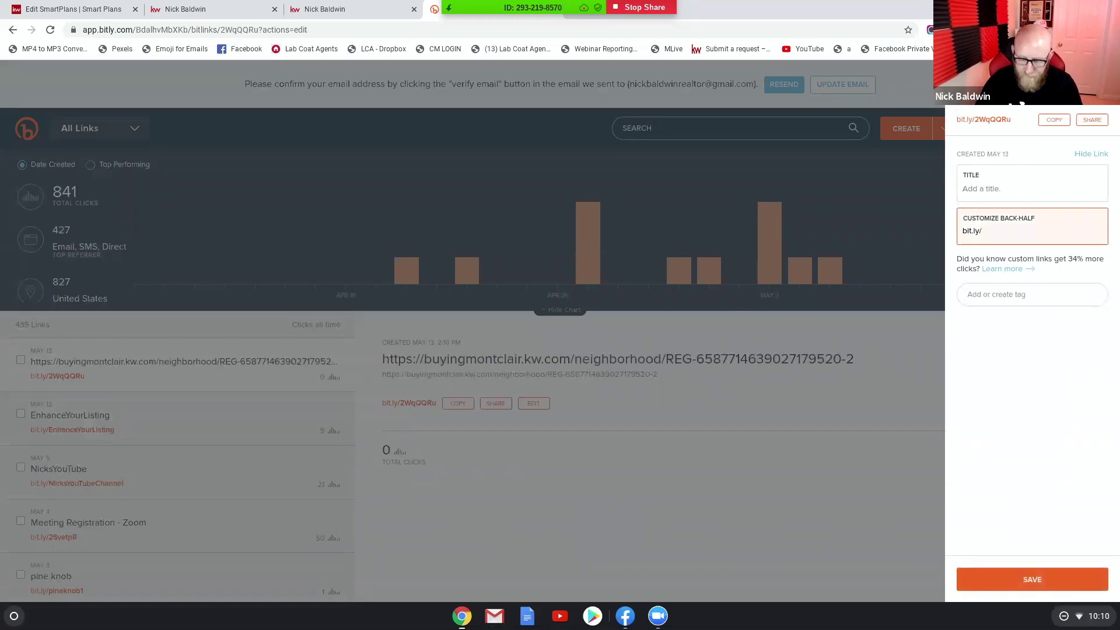
type("BroughtonAve1")
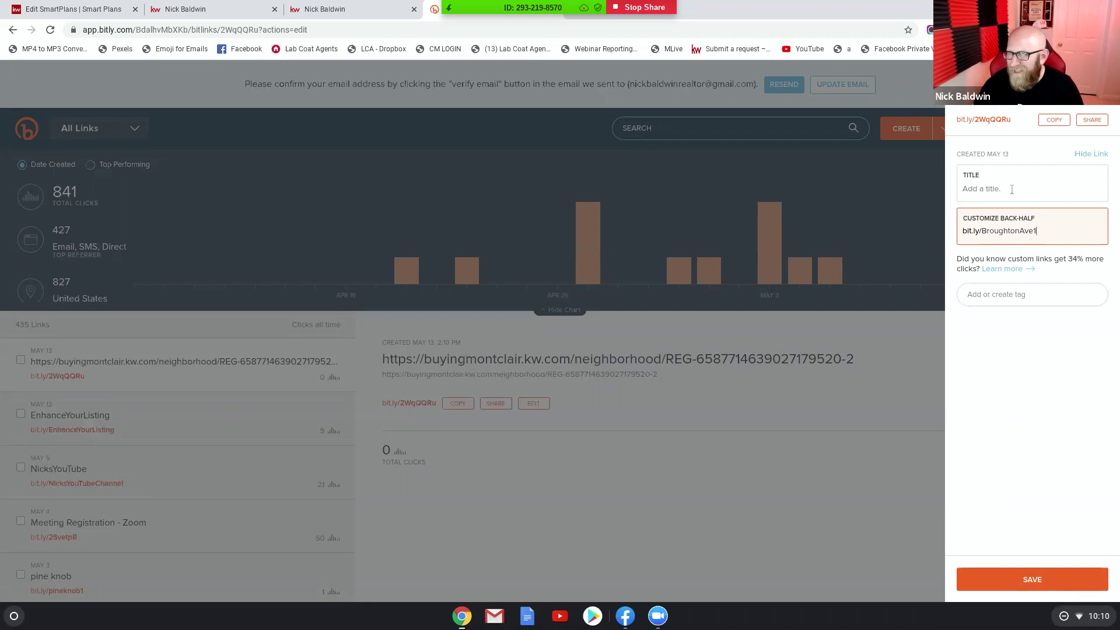
left_click(1030, 579)
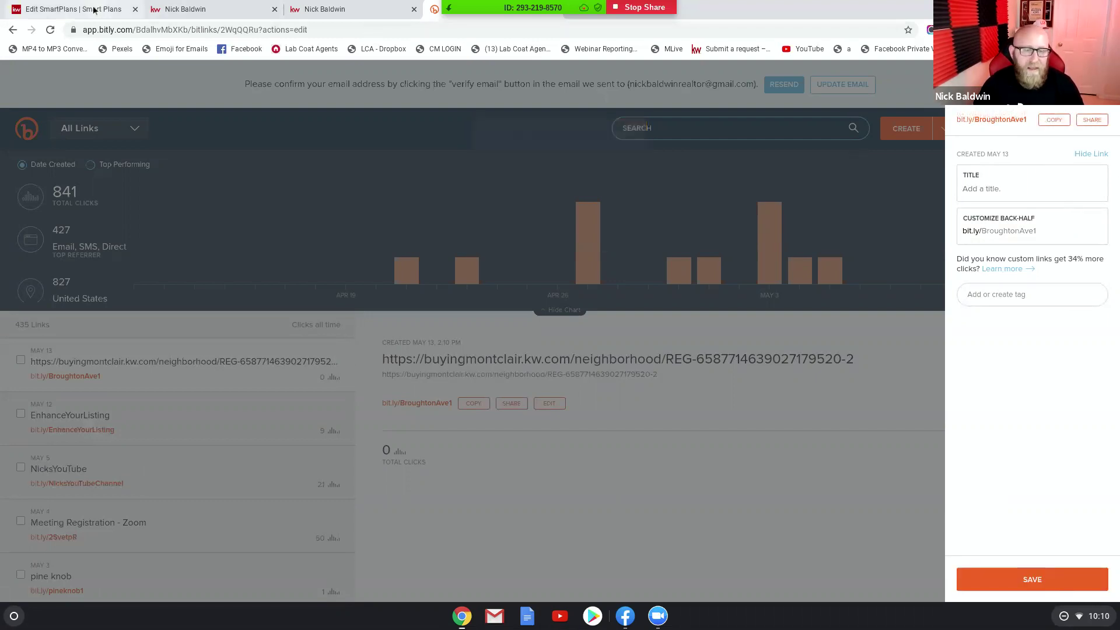
key("ctrl+1")
key("ctrl+v")
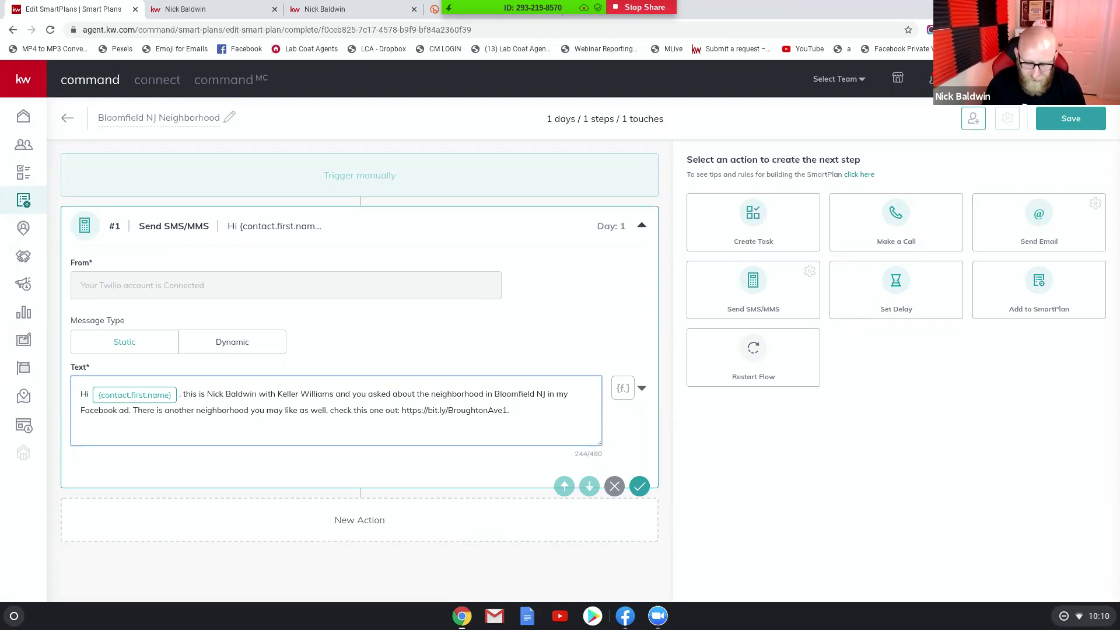
End the SMS with 'Are there any others you may be interested in that I can send to you?' and save.
type("Are there any ")
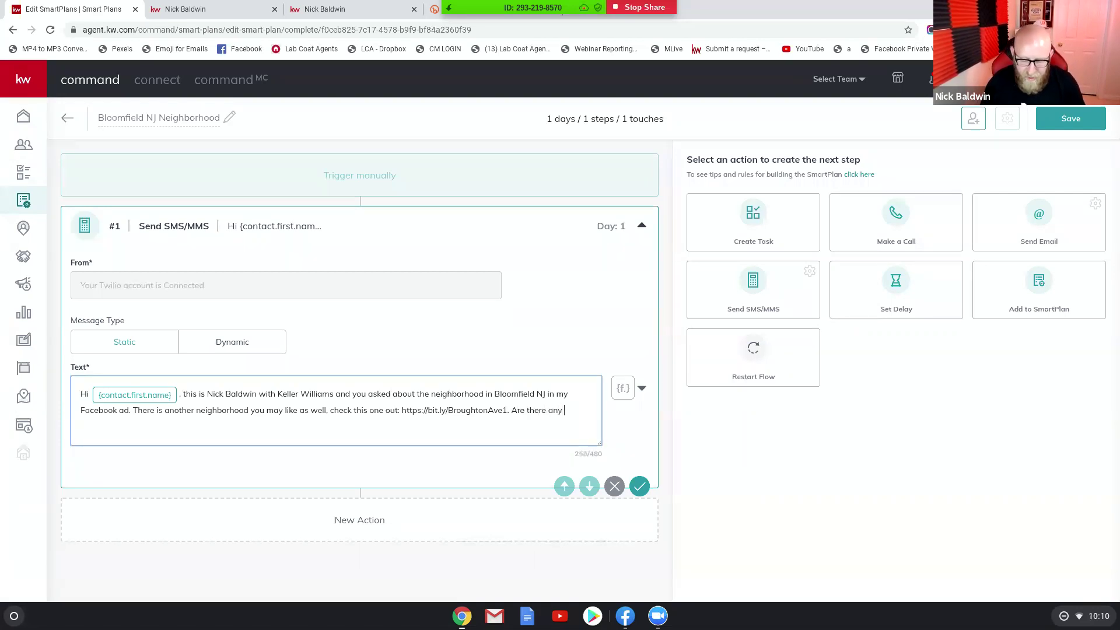
type("others you mau")
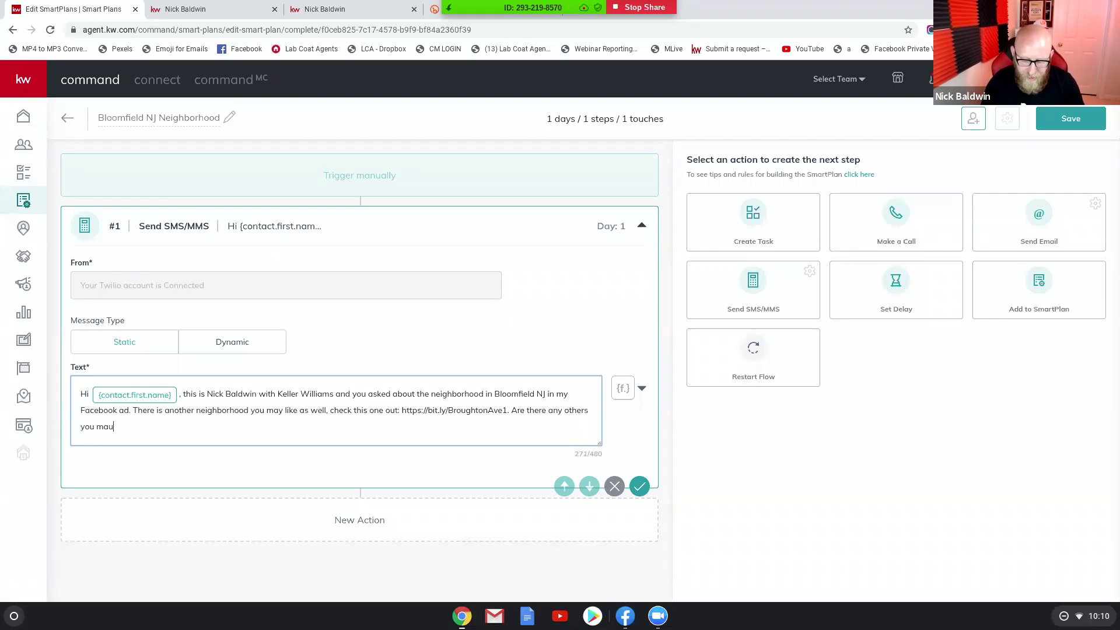
key("BackSpace")
type("y be i")
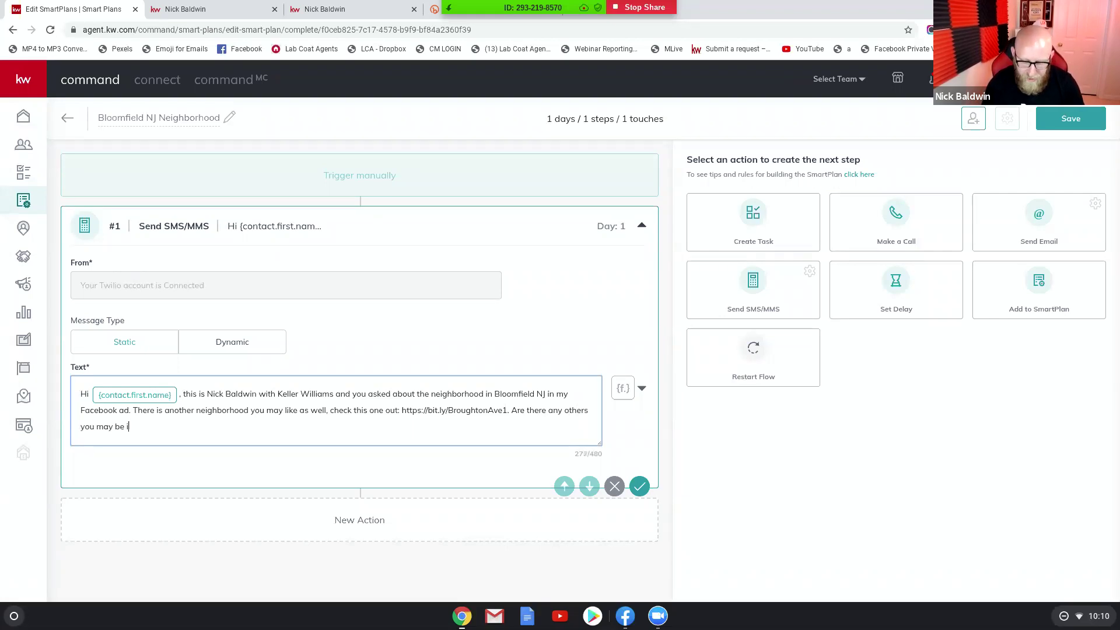
type("nterested in tha")
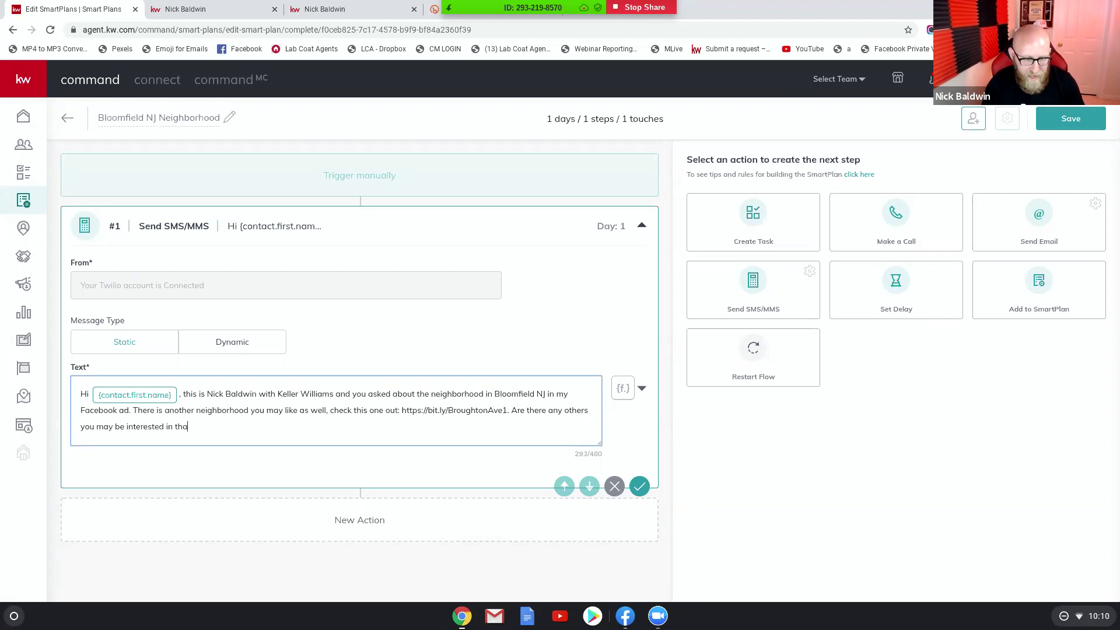
type("t I can send ")
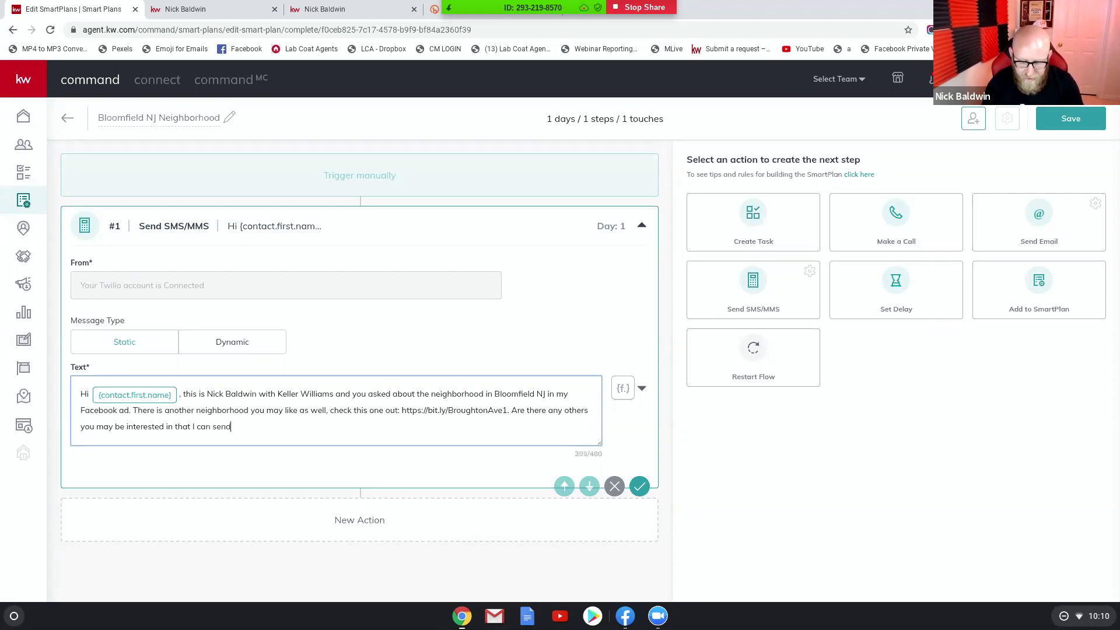
type("to y")
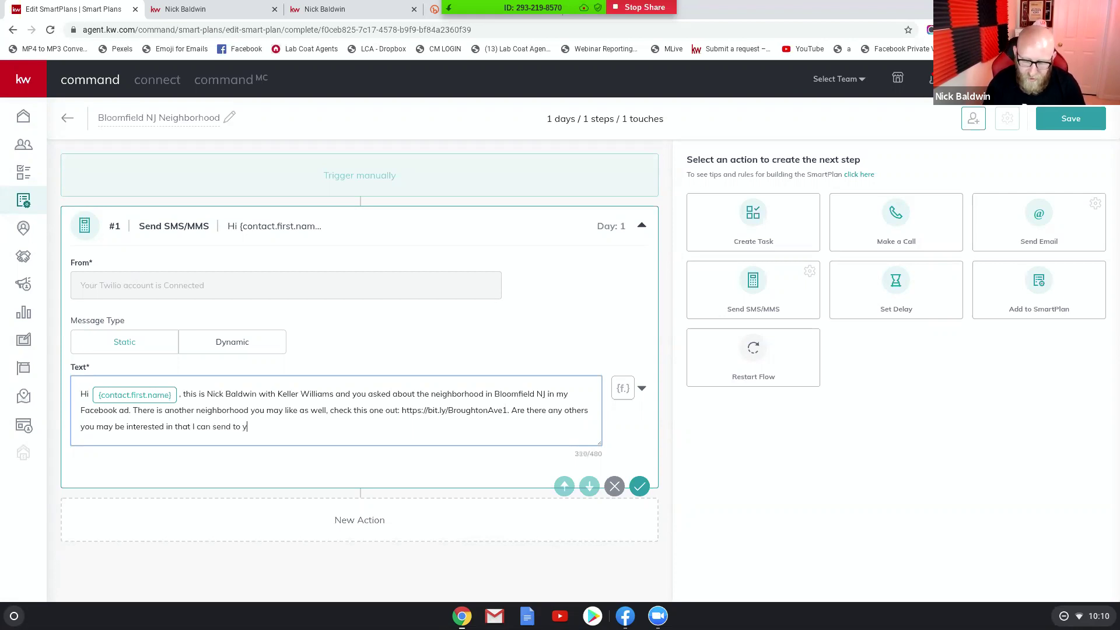
type("iou")
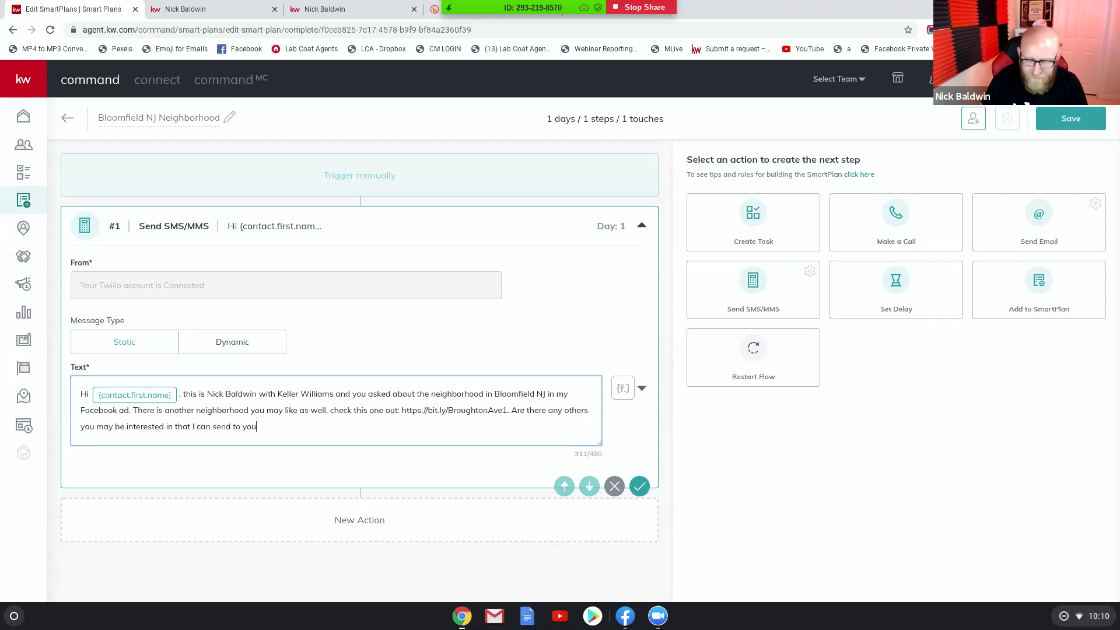
type("?")
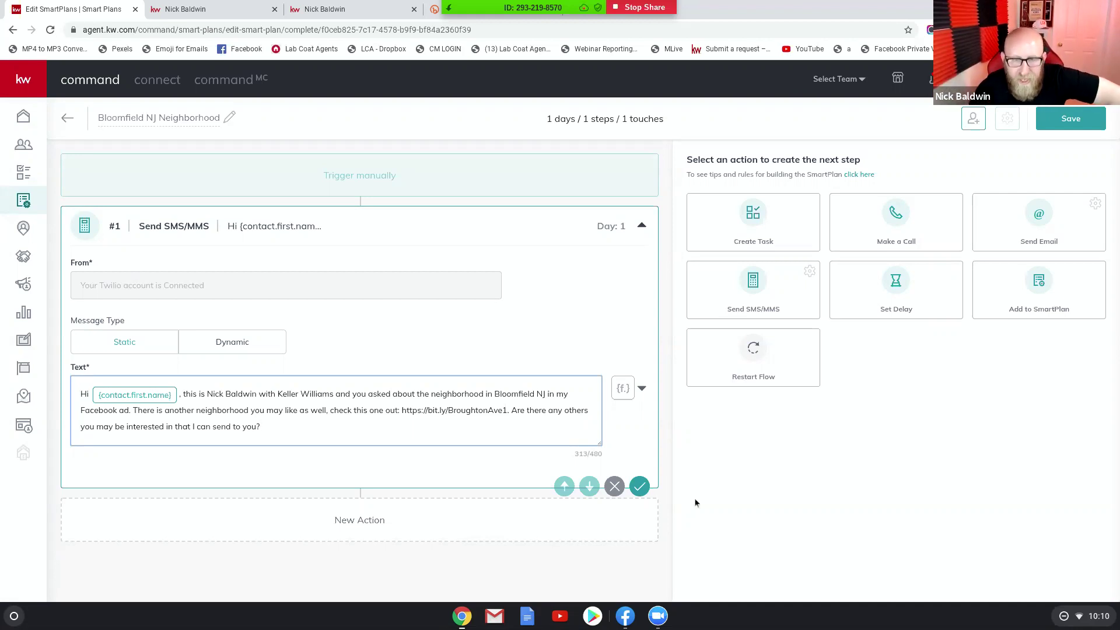
left_click(639, 486)
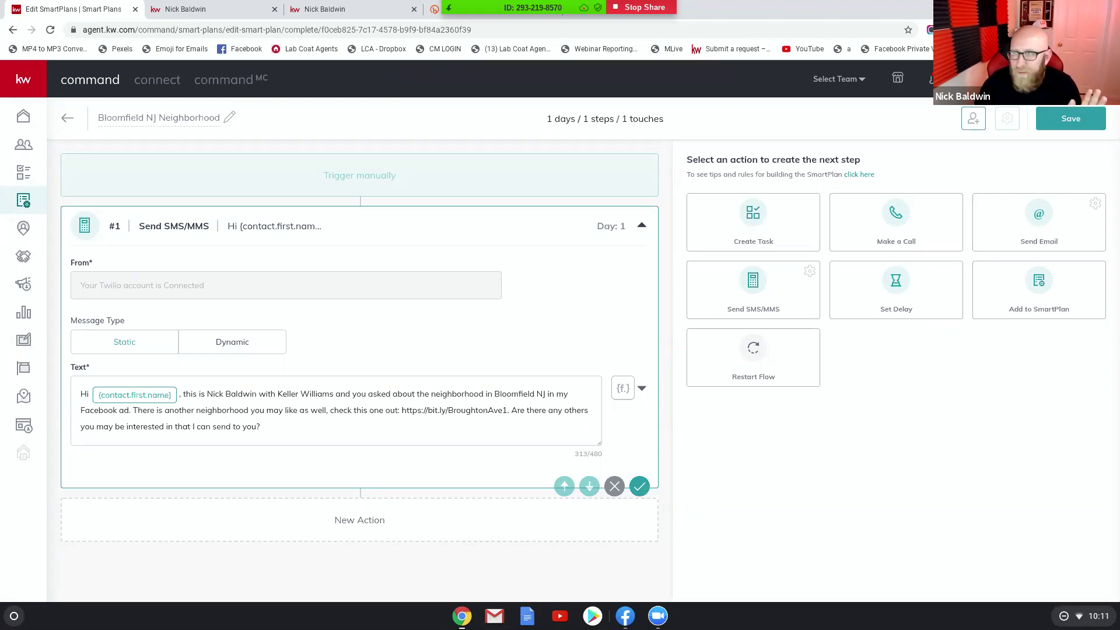
left_click(1063, 117)
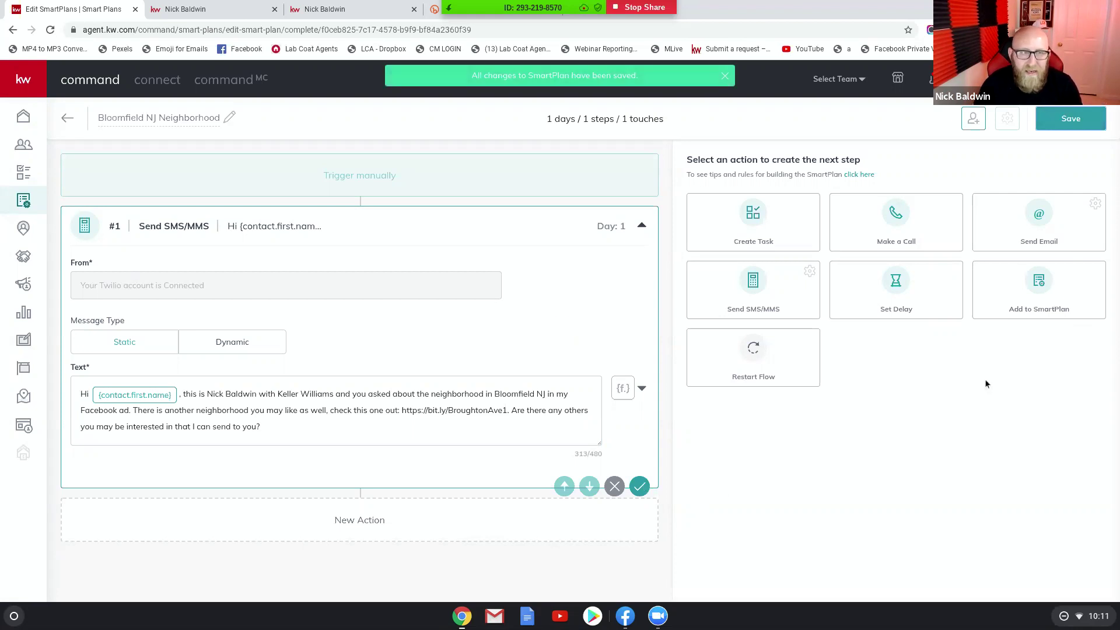
Return to My SmartPlans and page to the last page showing Bloomfield NJ Neighborhood.
left_click(66, 118)
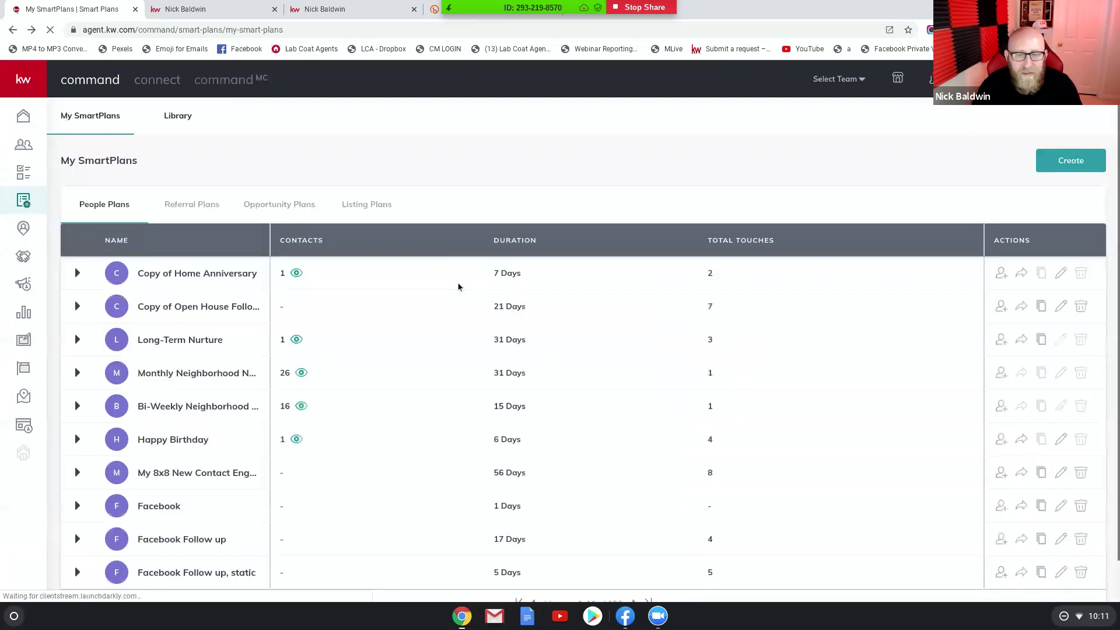
scroll(575, 367, "down", 1)
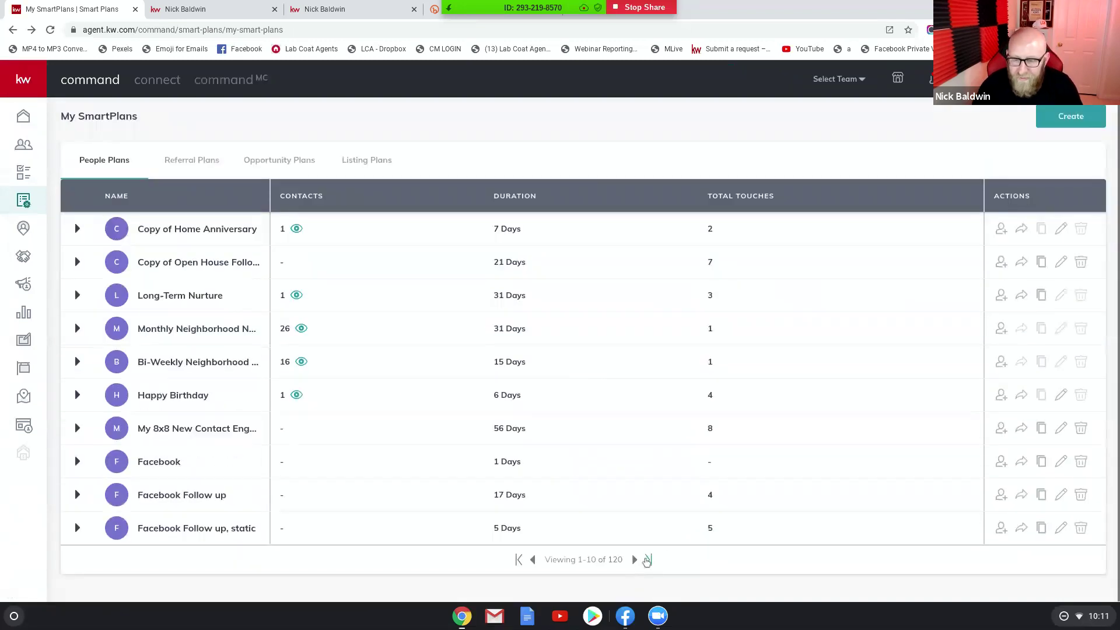
left_click(648, 560)
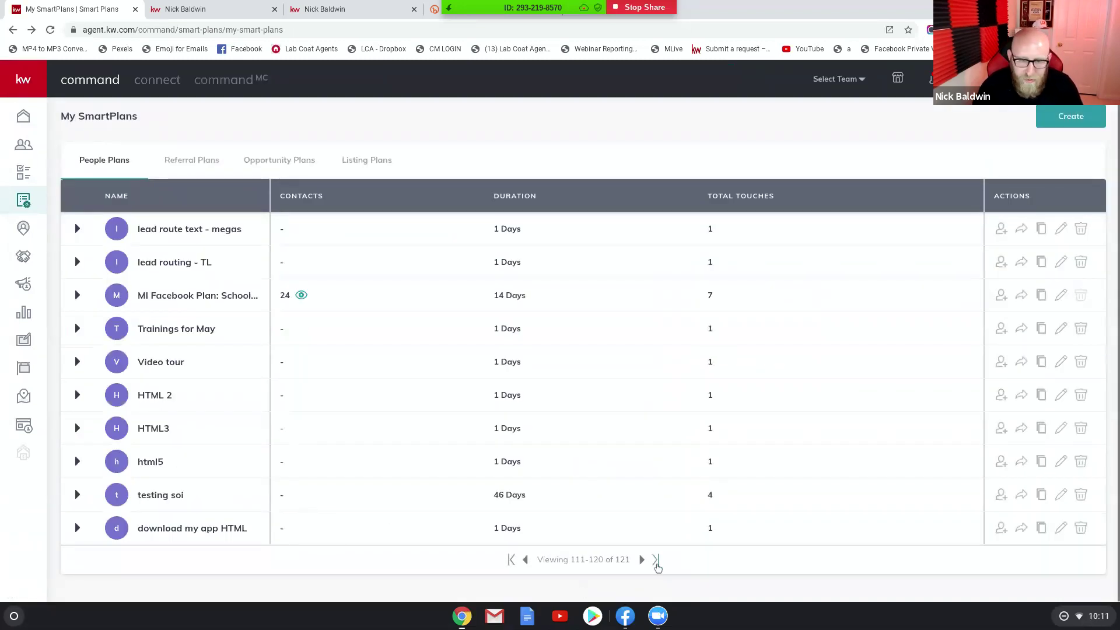
left_click(655, 560)
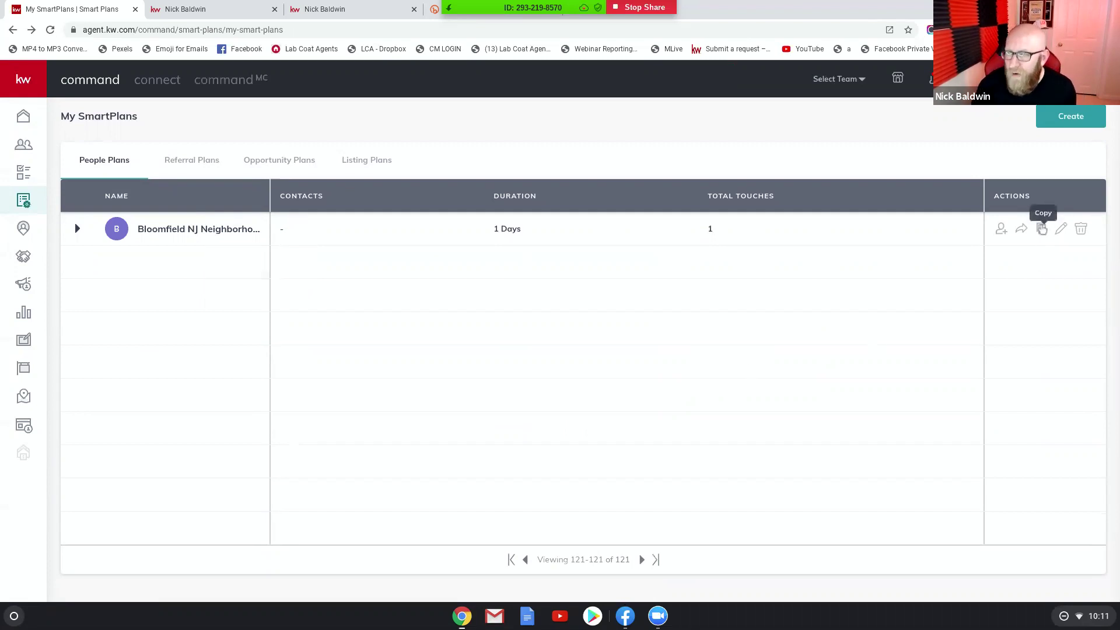
Copy the Bloomfield plan and name the copy 'Clarkston MI Neighborhood'.
left_click(1042, 230)
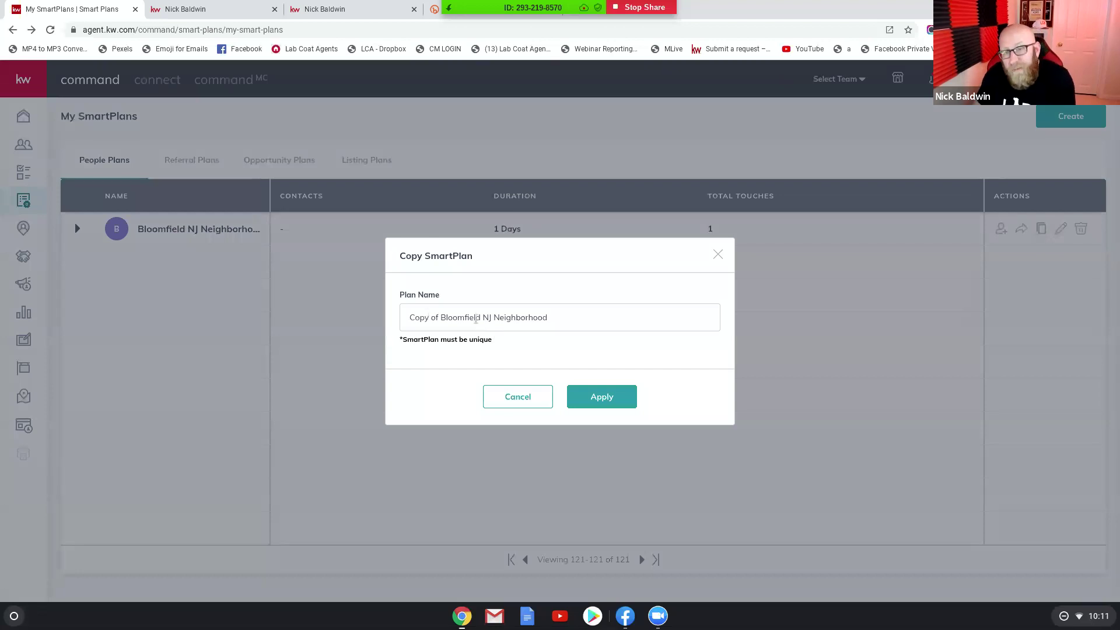
left_click_drag(440, 320, 380, 319)
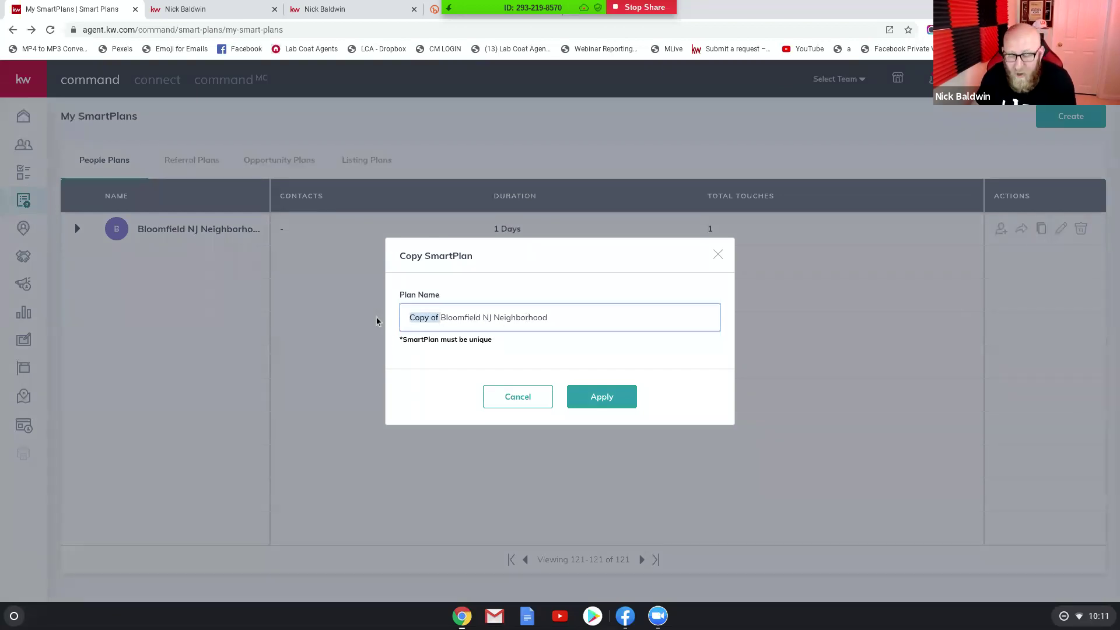
key("BackSpace")
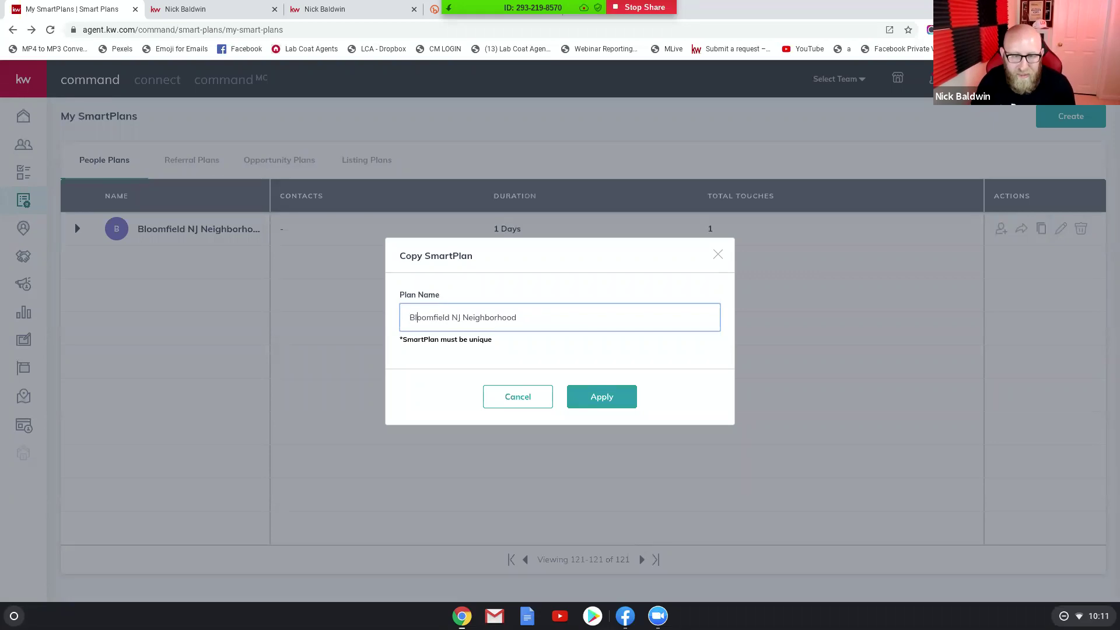
key("BackSpace")
key("BackSpace")
key("BackSpace")
key("BackSpace")
key("BackSpace")
key("BackSpace")
key("BackSpace")
key("BackSpace")
key("BackSpace")
key("BackSpace")
key("BackSpace")
key("BackSpace")
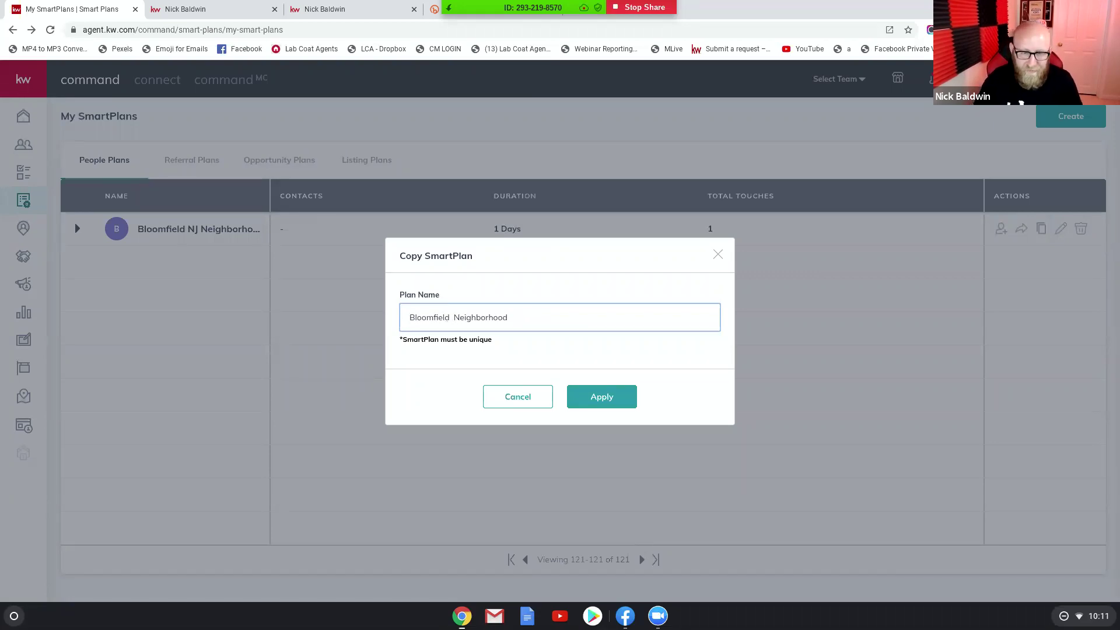
key("BackSpace")
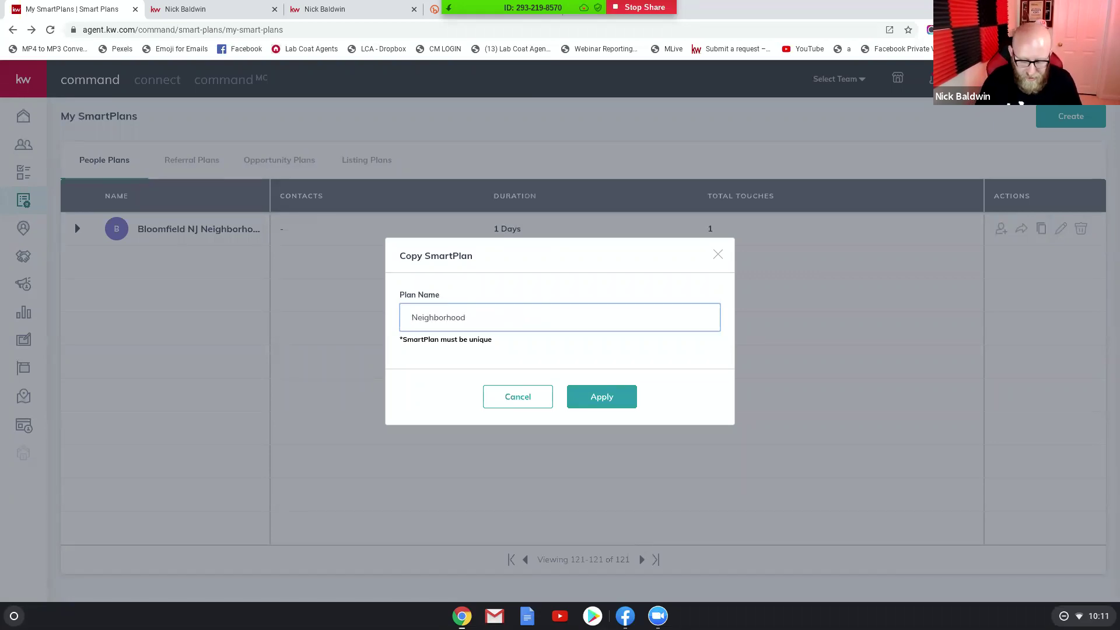
type("Clarksto")
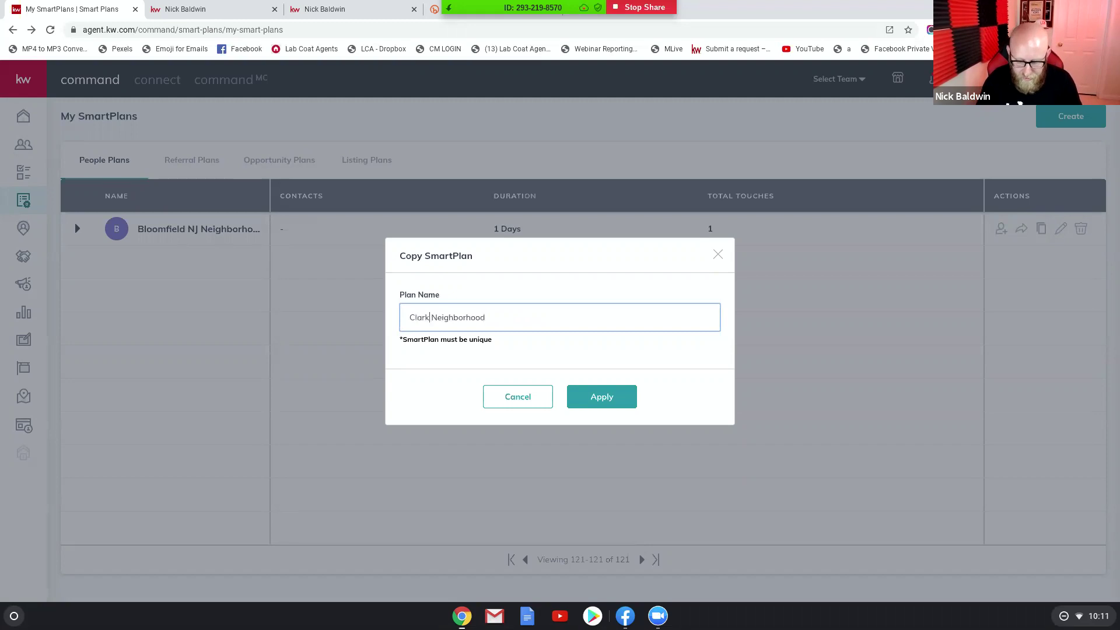
type("n MI")
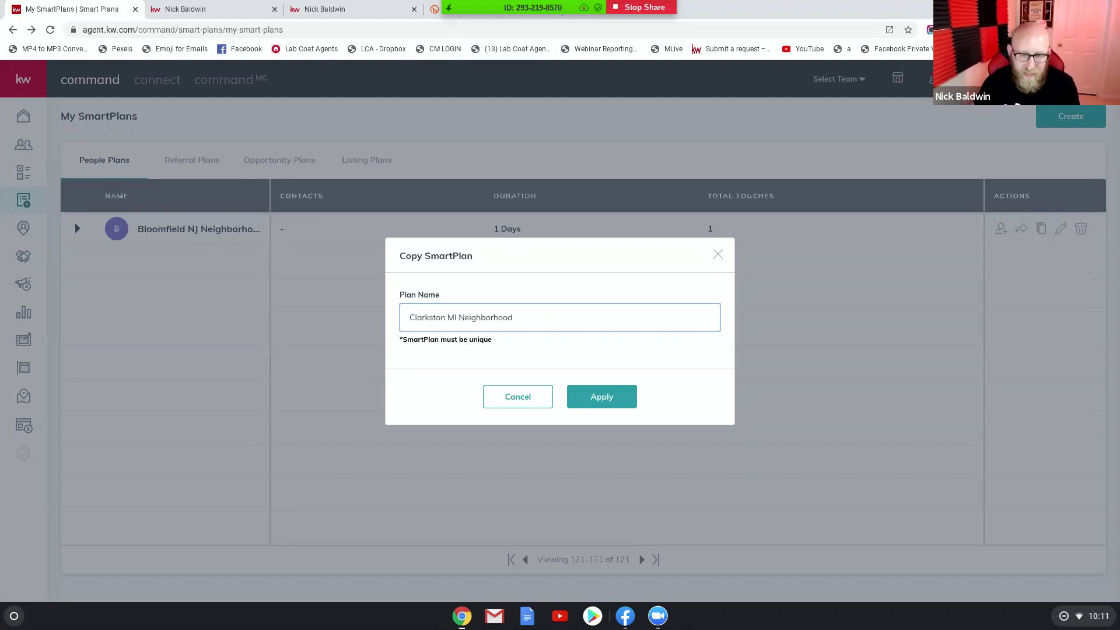
left_click(600, 399)
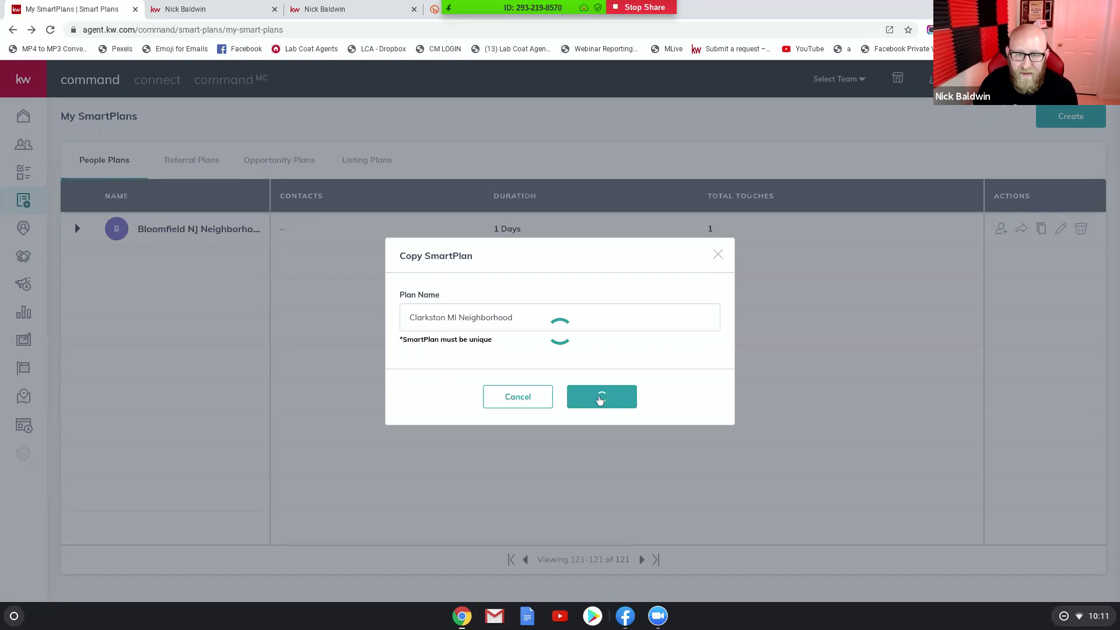
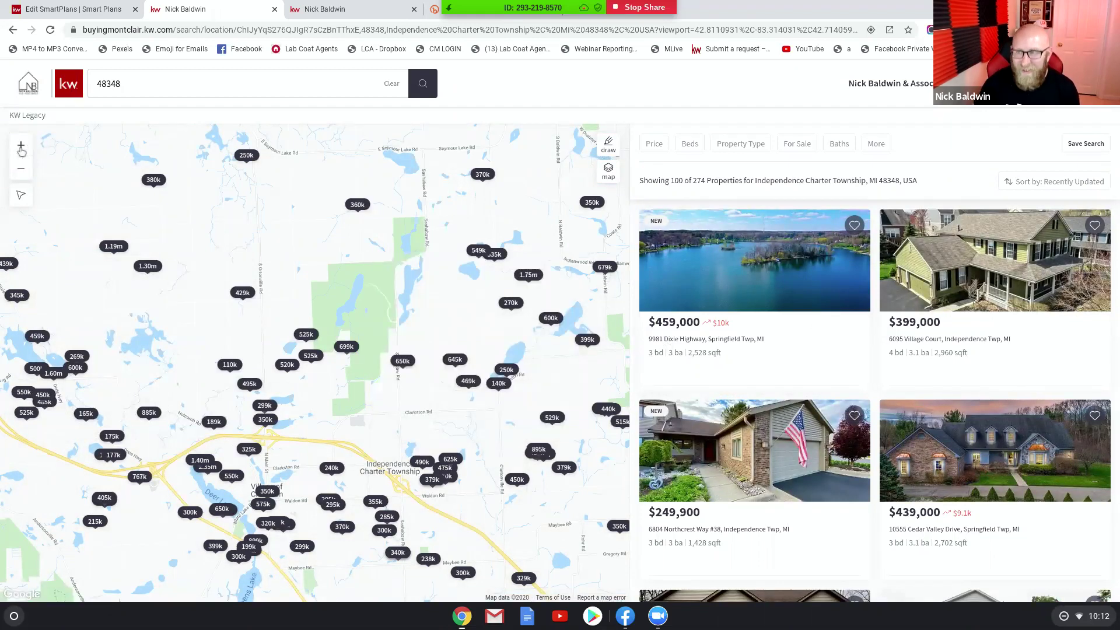
Zoom the map in, open the Berry Pointe & The Manors neighborhood page, and copy its URL.
left_click(21, 149)
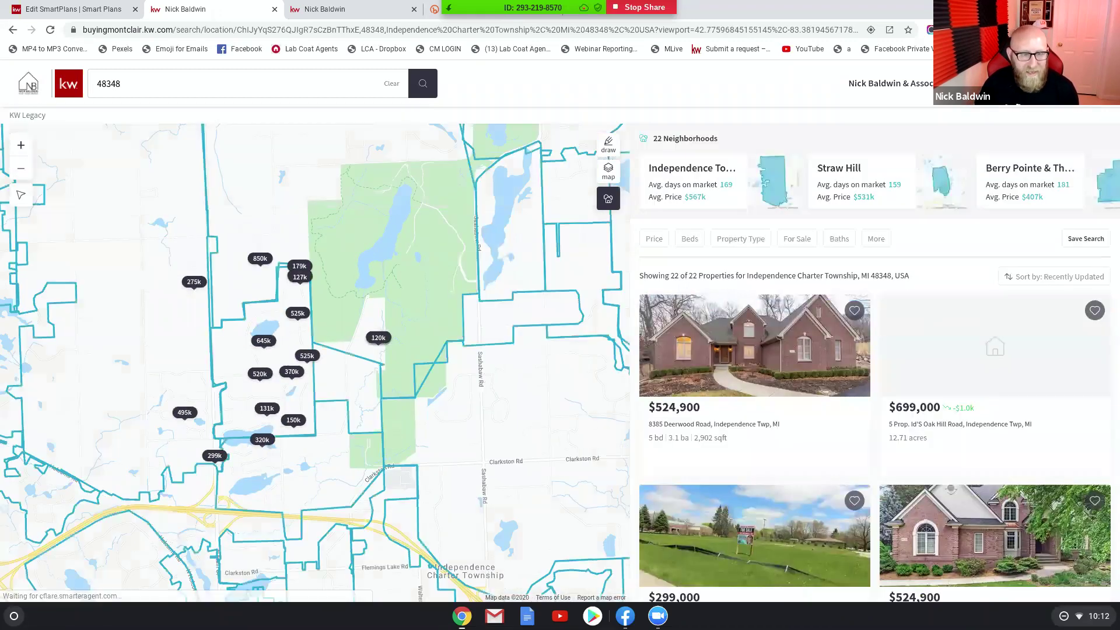
left_click(21, 146)
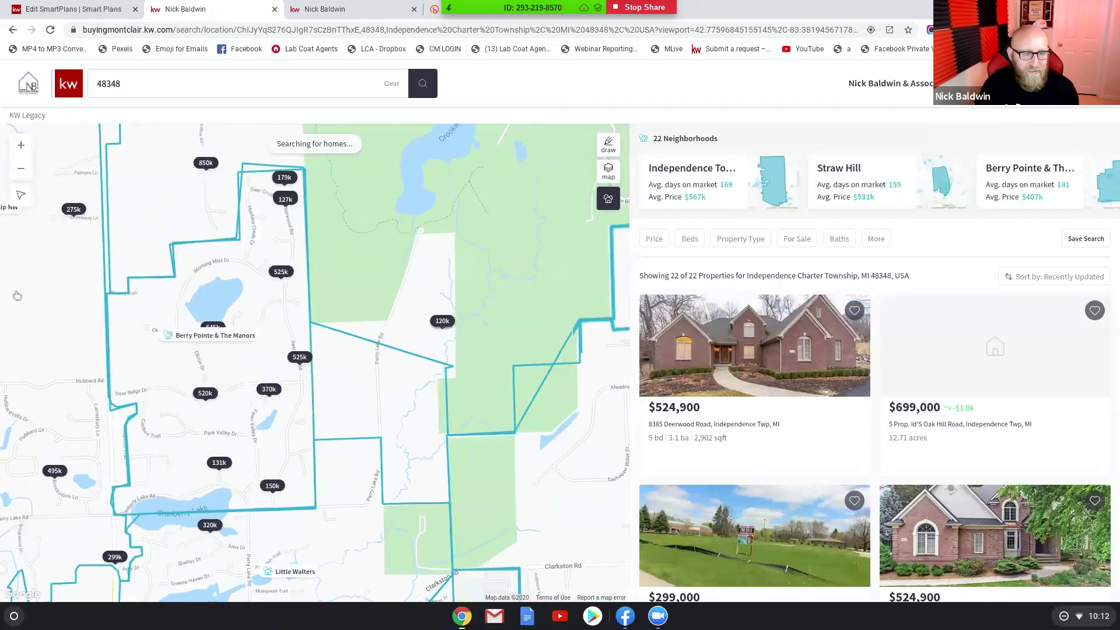
left_click(223, 337)
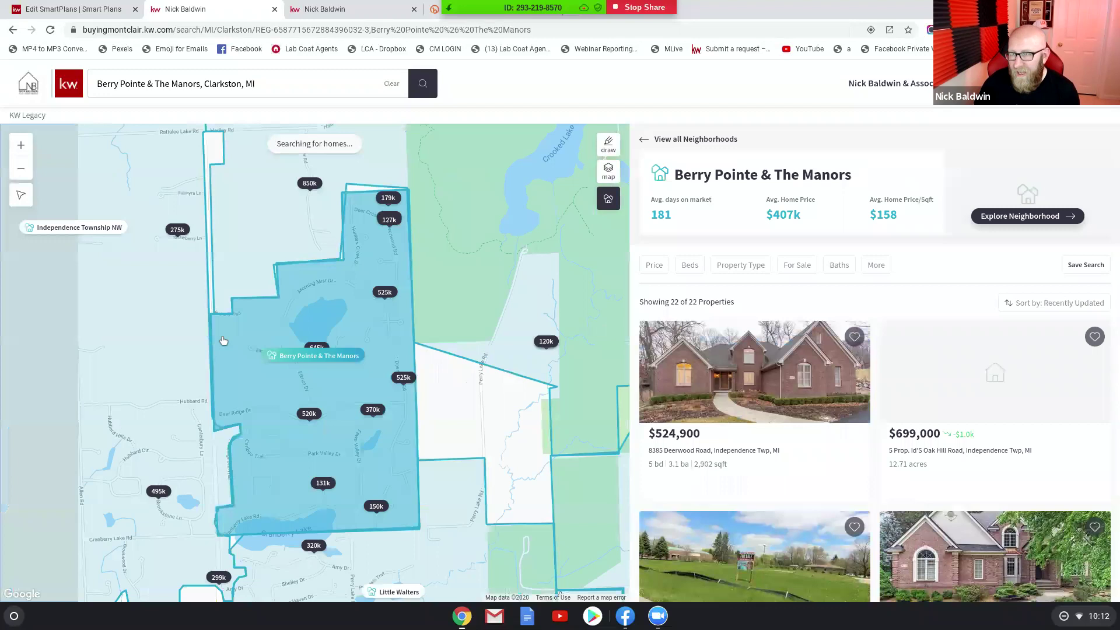
left_click(1025, 217)
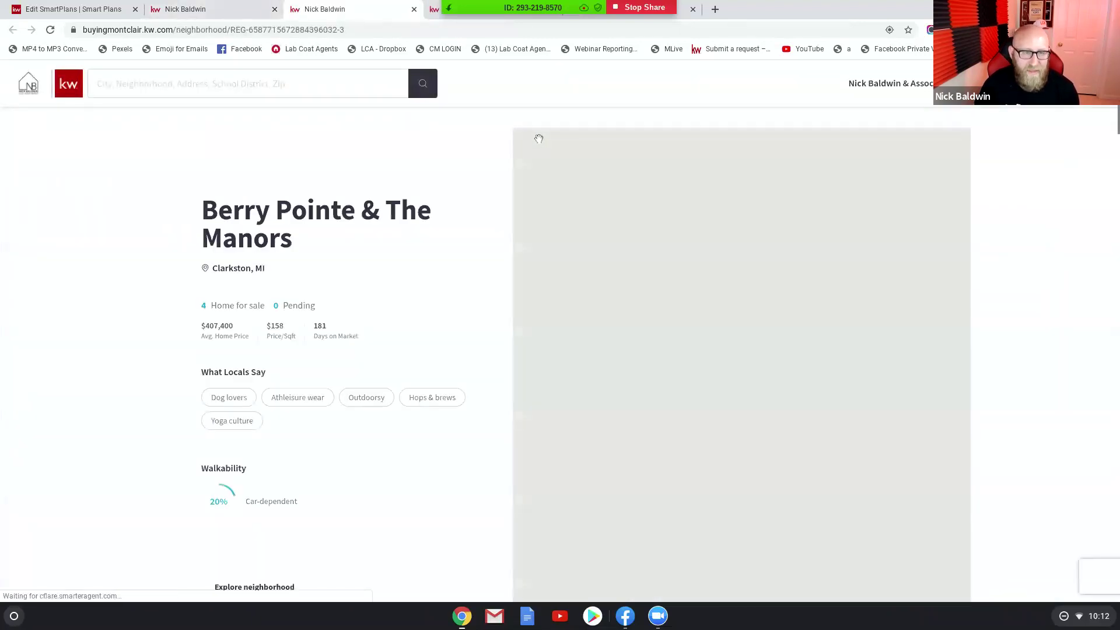
left_click(190, 32)
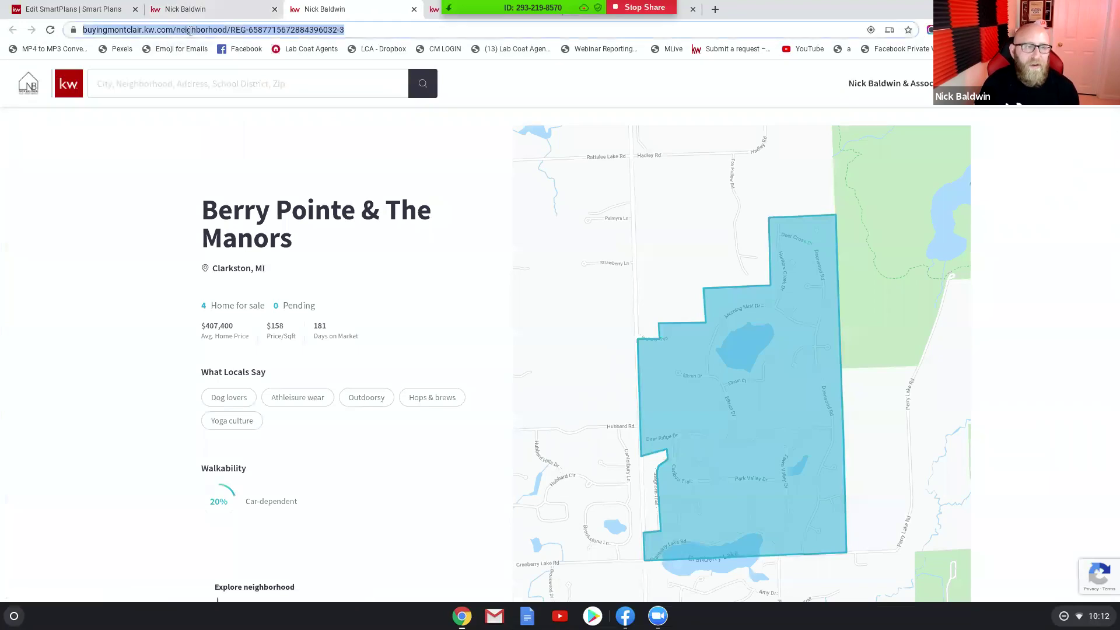
right_click(192, 33)
left_click(215, 130)
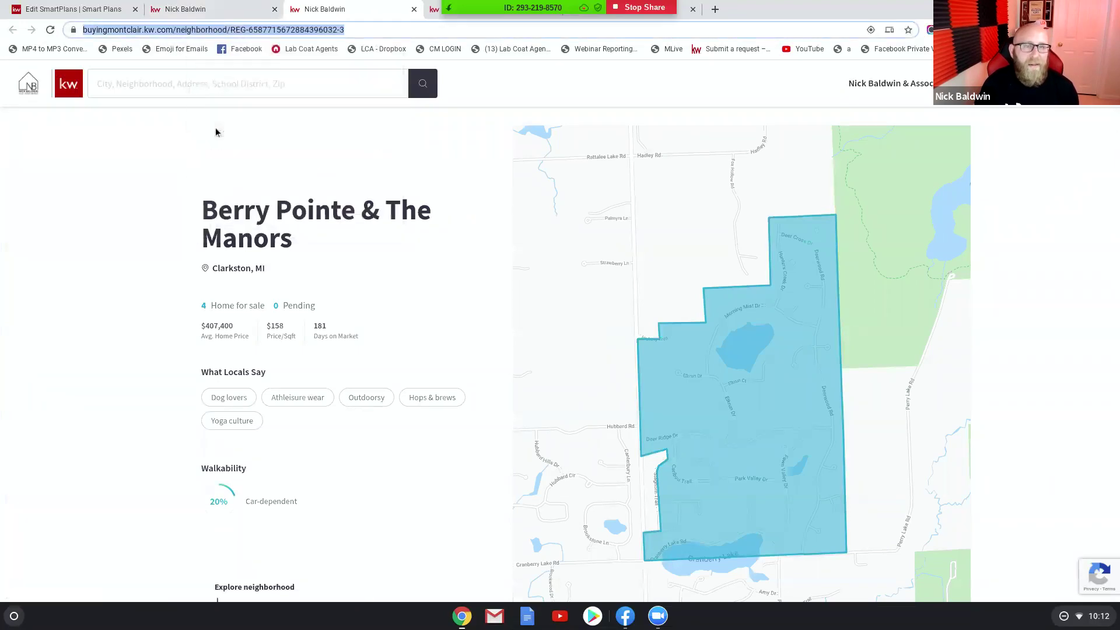
Switch to Bitly and close the existing BroughtonAve1 link's details.
left_click(432, 14)
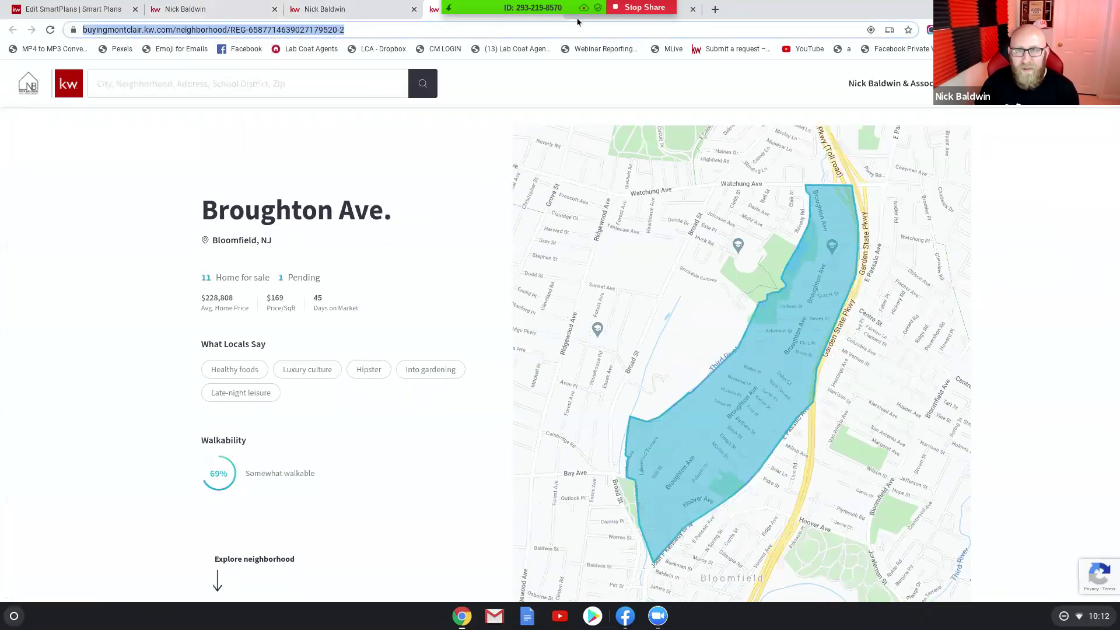
left_click(576, 16)
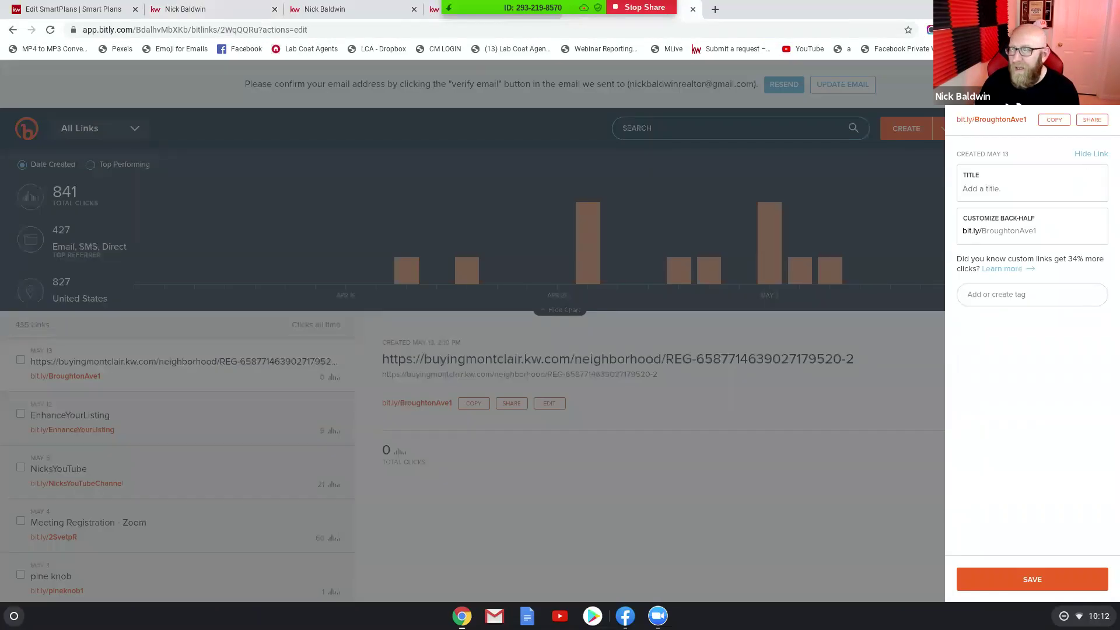
left_click(1097, 102)
Create a new Bitly short link from the pasted Berry Pointe neighborhood page address.
left_click(906, 128)
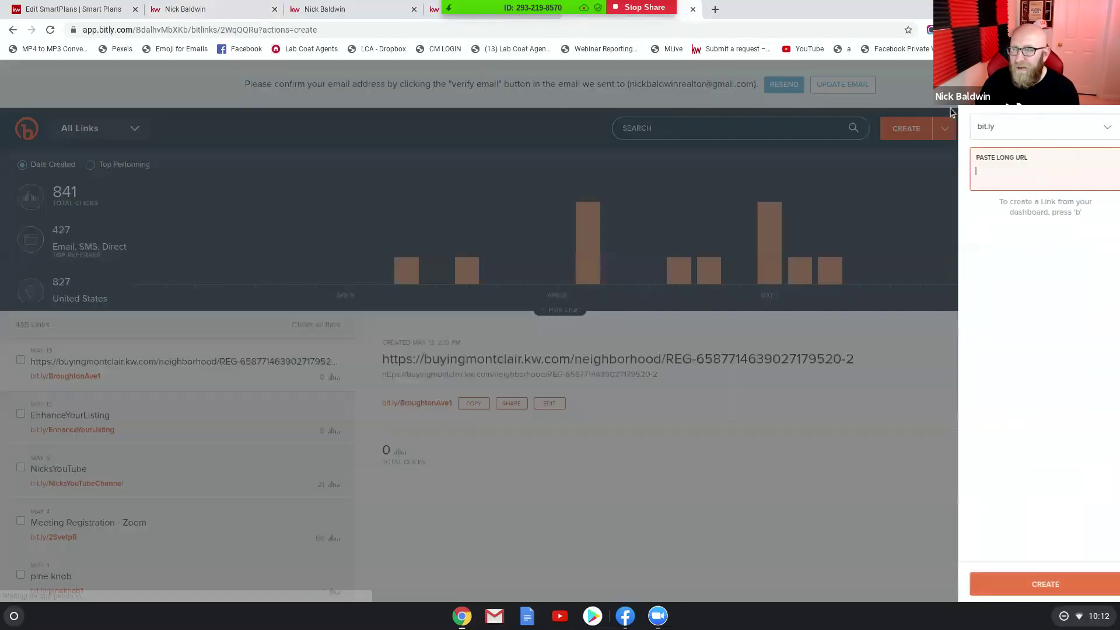
right_click(998, 178)
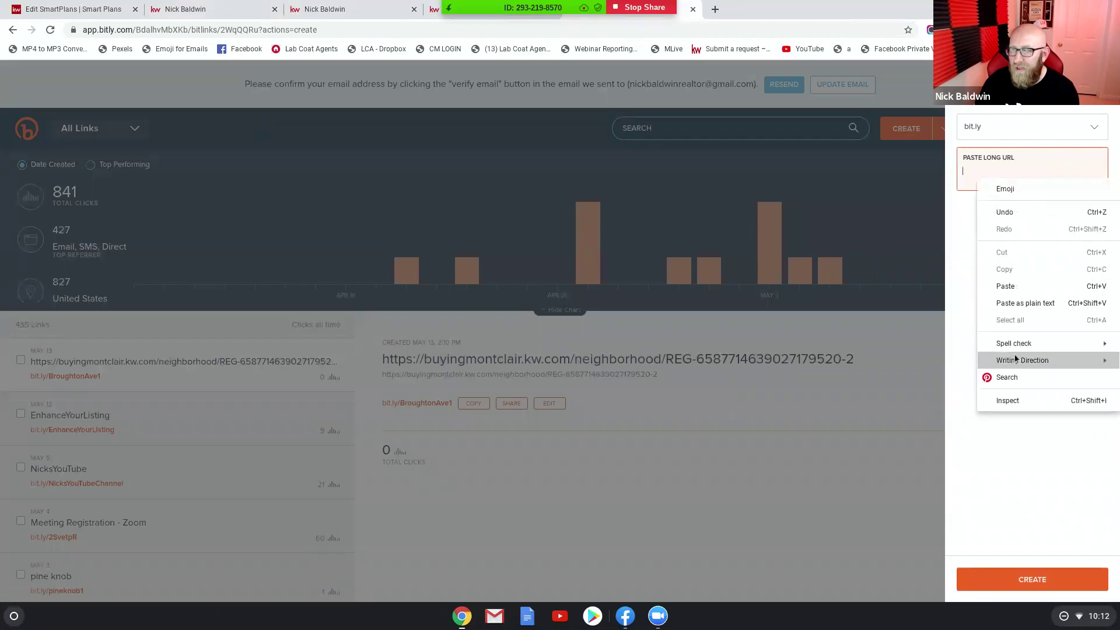
left_click(1009, 286)
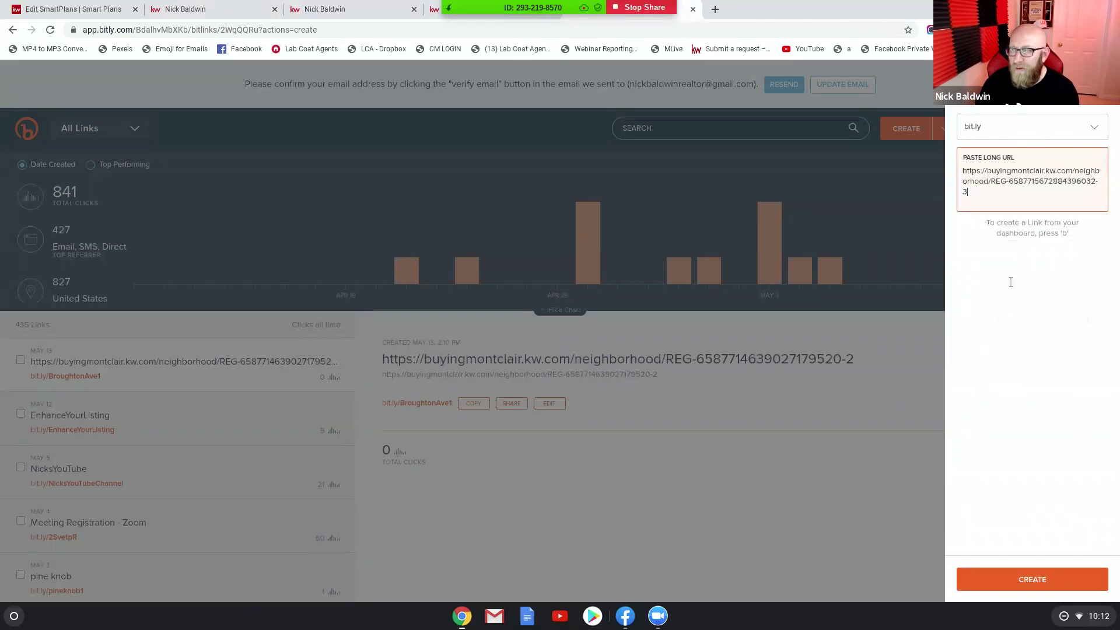
left_click(1056, 581)
Replace the auto-generated back-half 2WrGelk with ClarkstonNeighborhood1 and save the link.
double_click(999, 230)
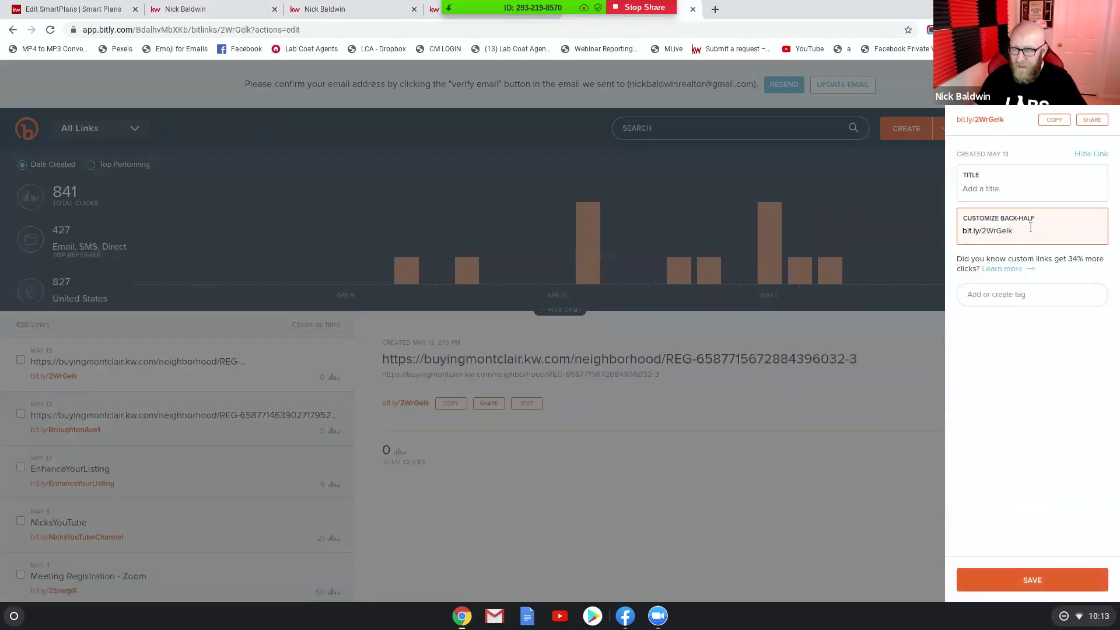
key("BackSpace")
type("Clar")
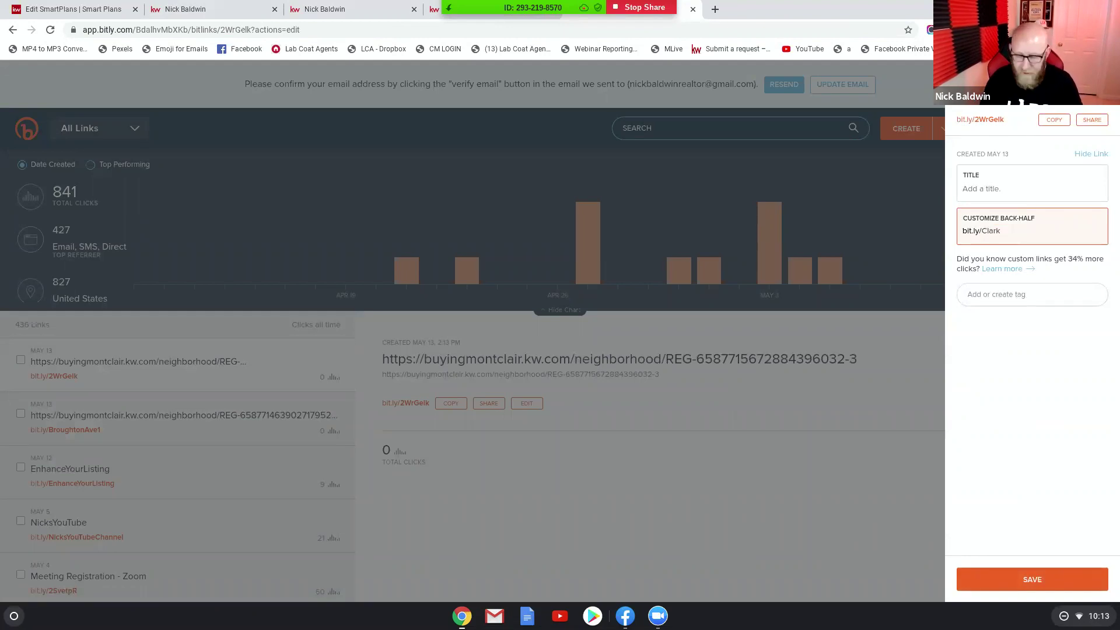
type("kstonN")
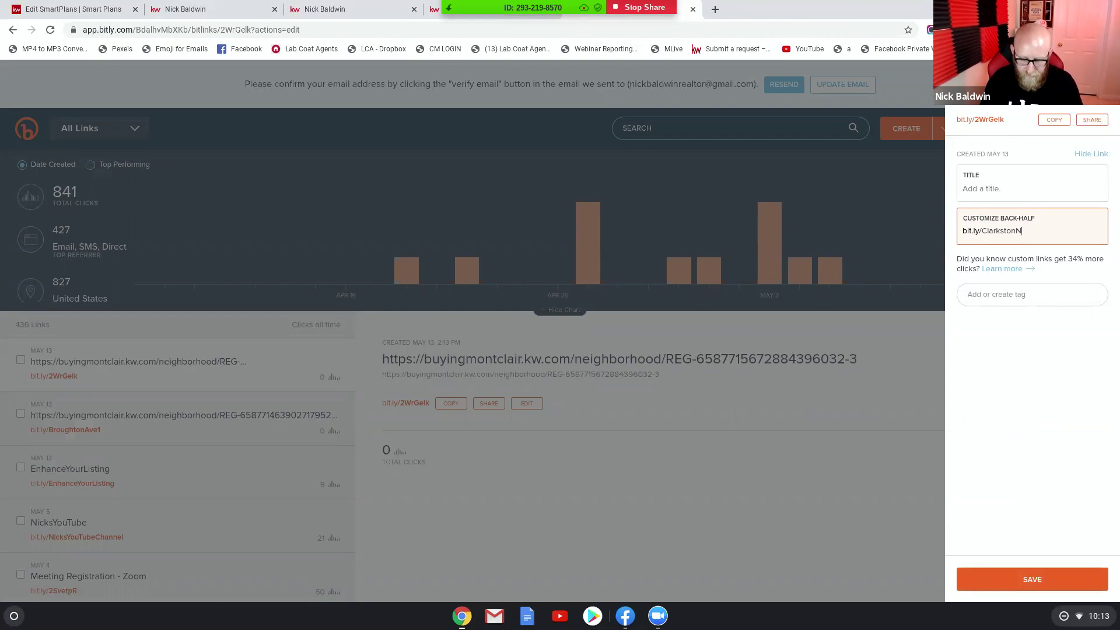
type("eighborhood1")
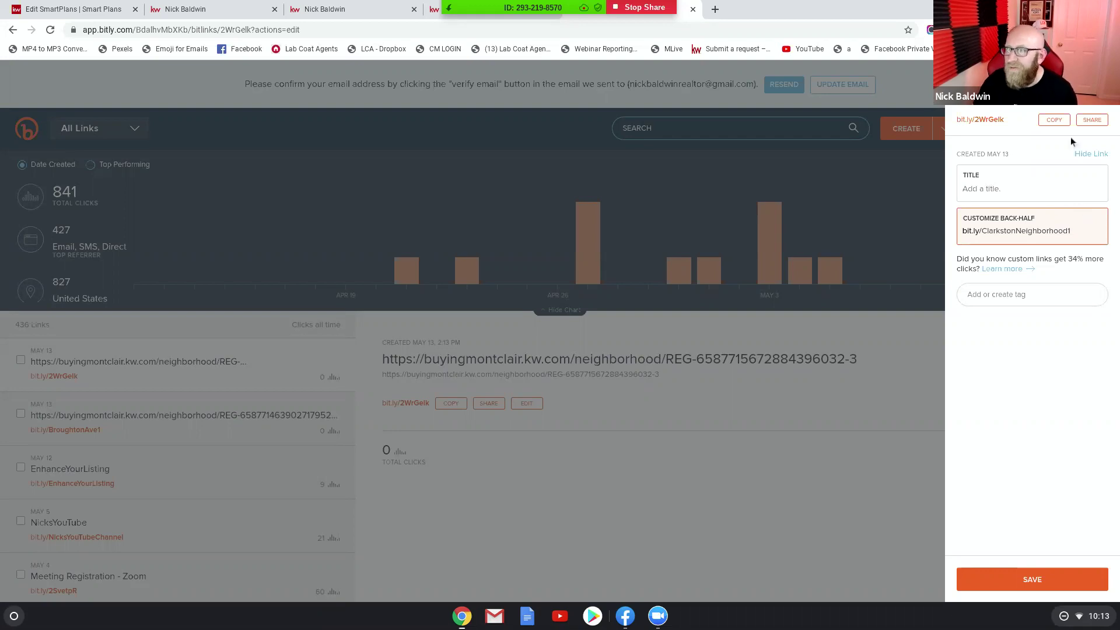
left_click(1031, 581)
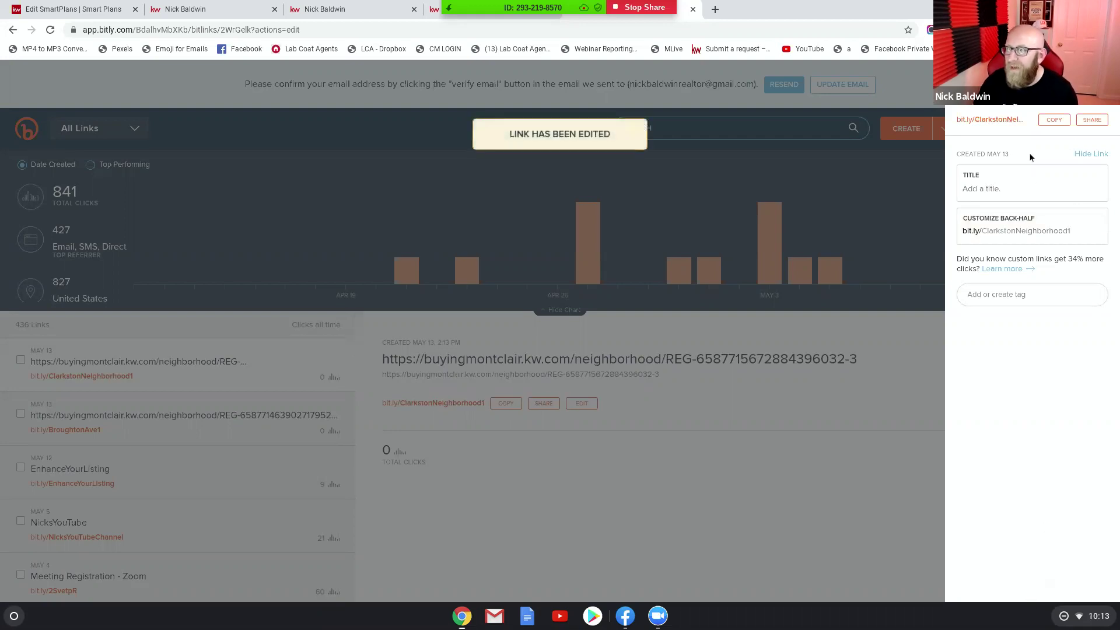
left_click(88, 9)
Change 'Bloomfield NJ' to 'Clarkston, MI', swap in the bit.ly/ClarkstonNeighborhood1 link, and save the SMS step.
left_click(544, 394)
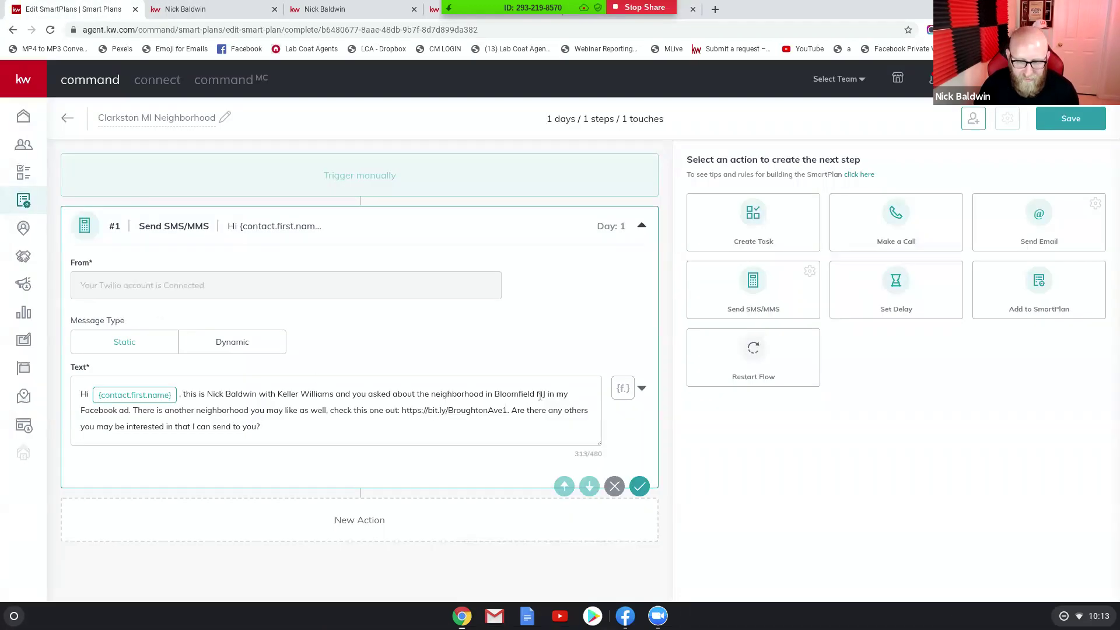
key("BackSpace")
key("BackSpace")
key("BackSpace")
key("BackSpace")
key("BackSpace")
key("BackSpace")
key("BackSpace")
key("BackSpace")
key("BackSpace")
key("BackSpace")
key("BackSpace")
key("BackSpace")
key("BackSpace")
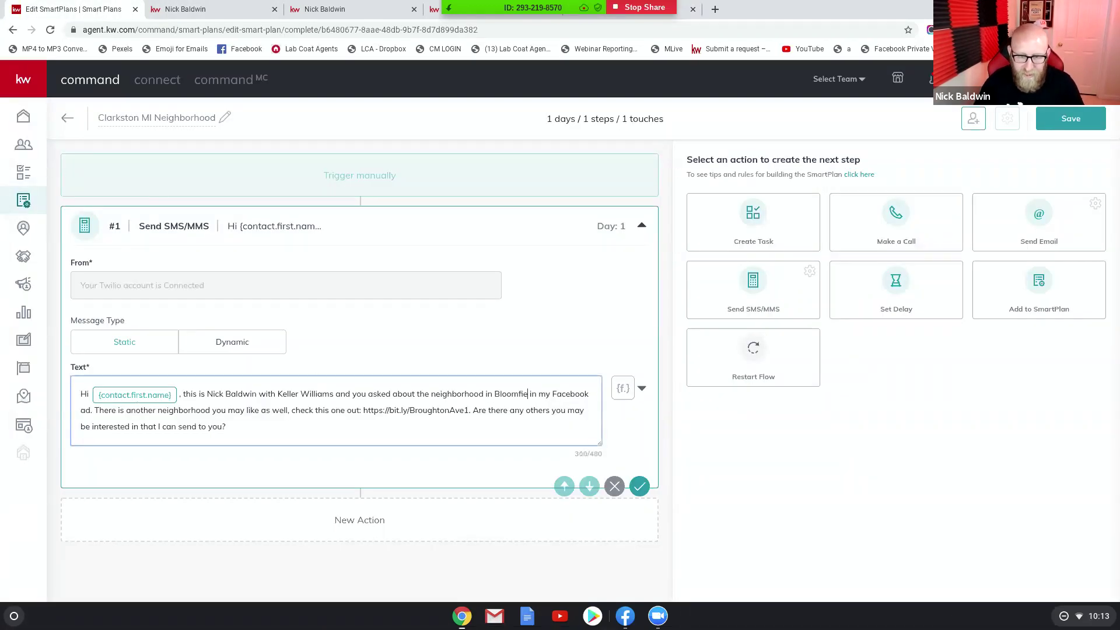
type("Clar")
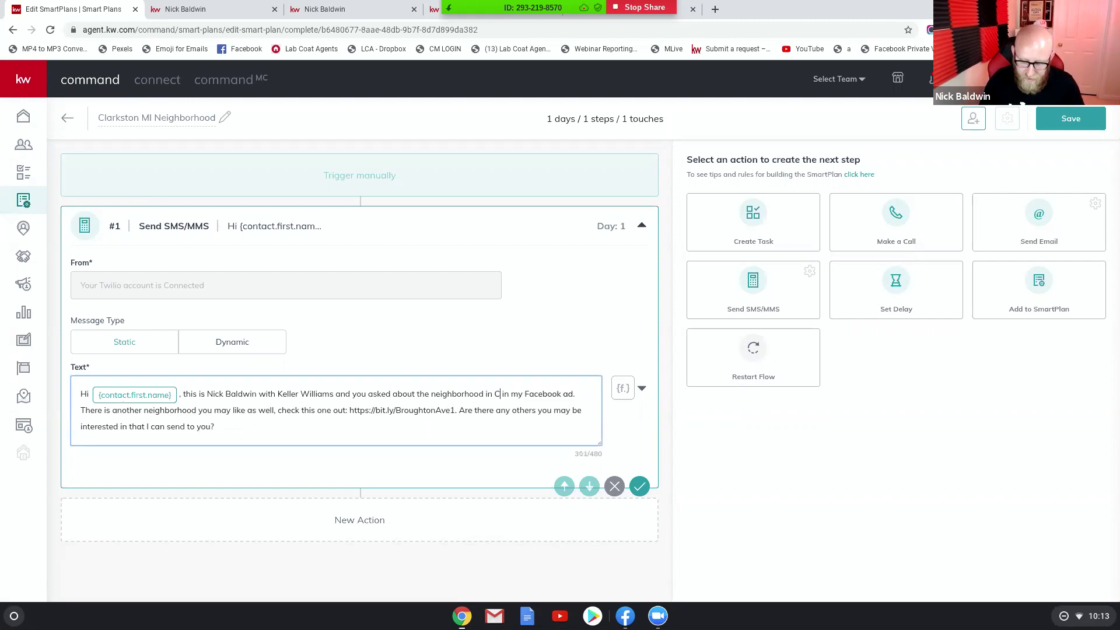
type("kston, ")
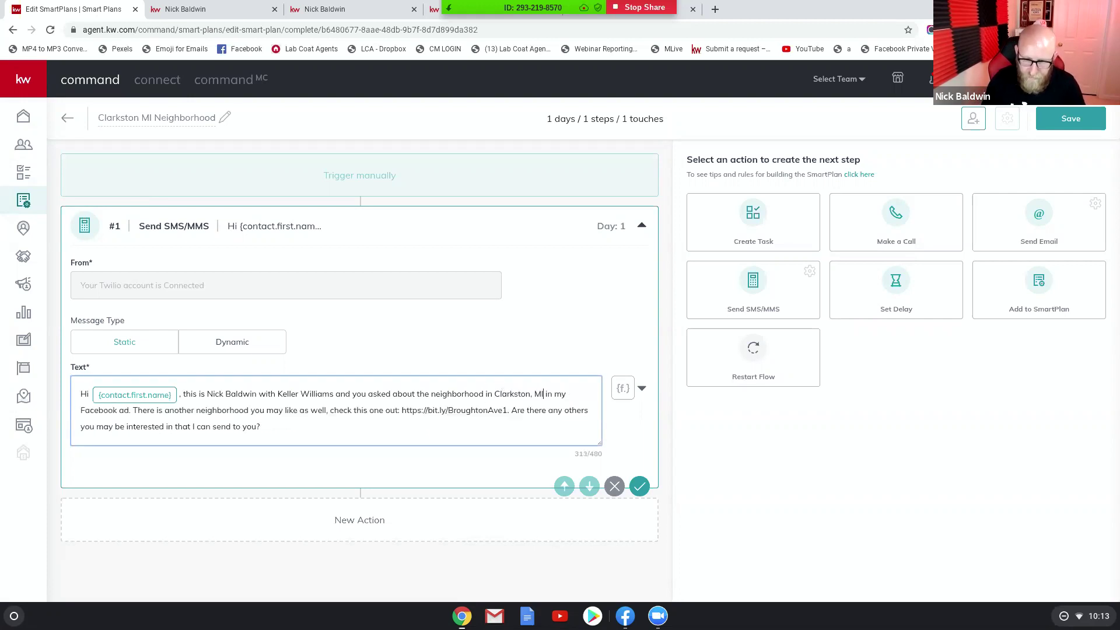
type("MI")
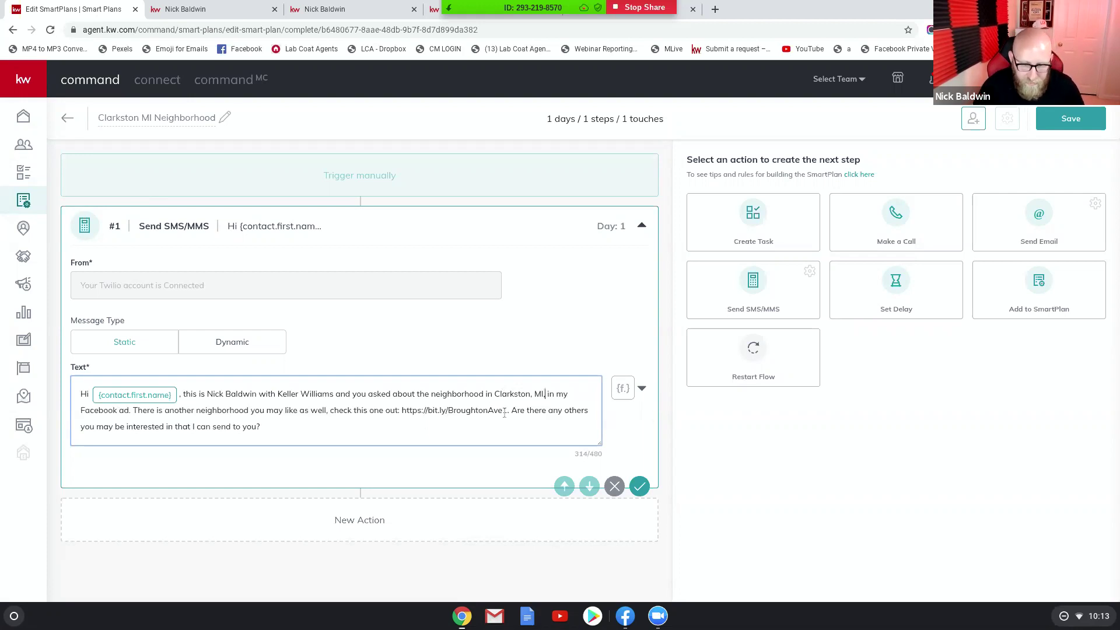
left_click_drag(507, 411, 402, 413)
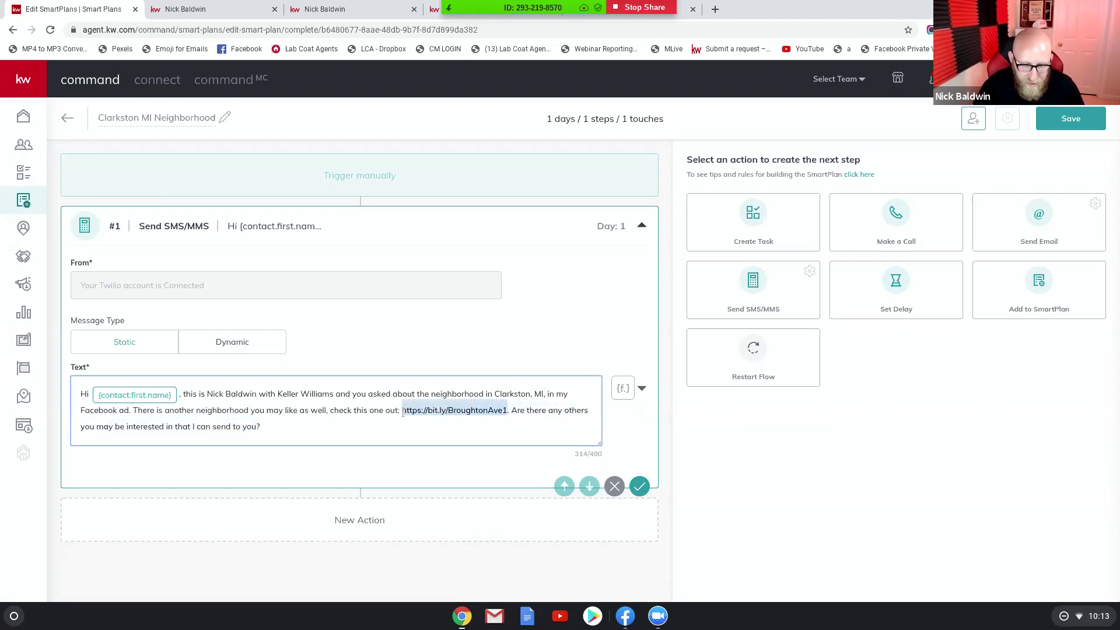
key("BackSpace")
key("ctrl+v")
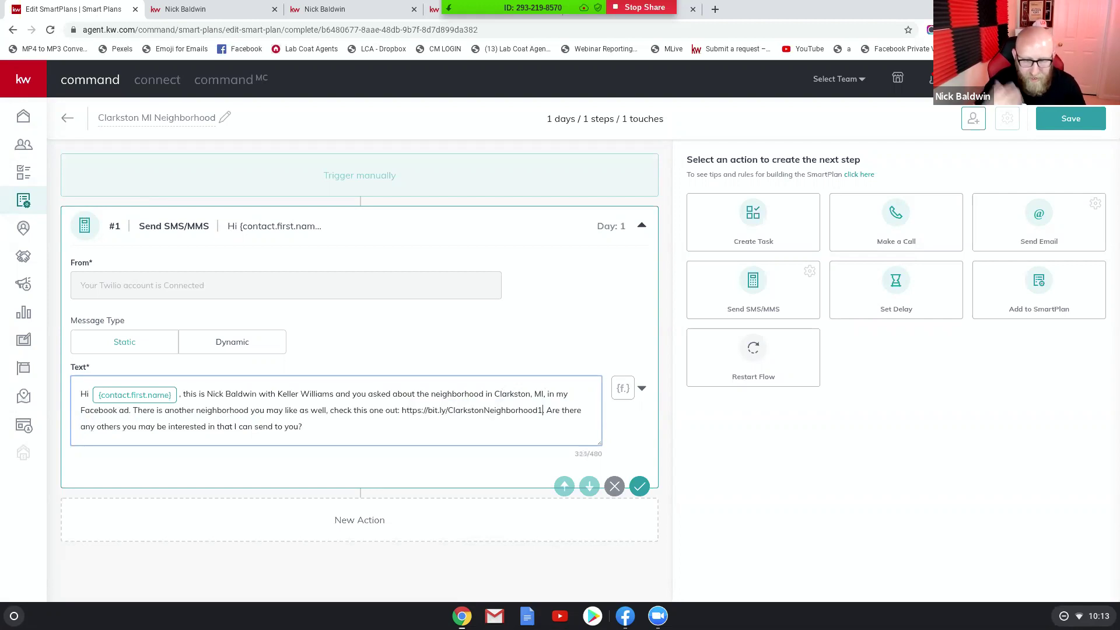
left_click(640, 486)
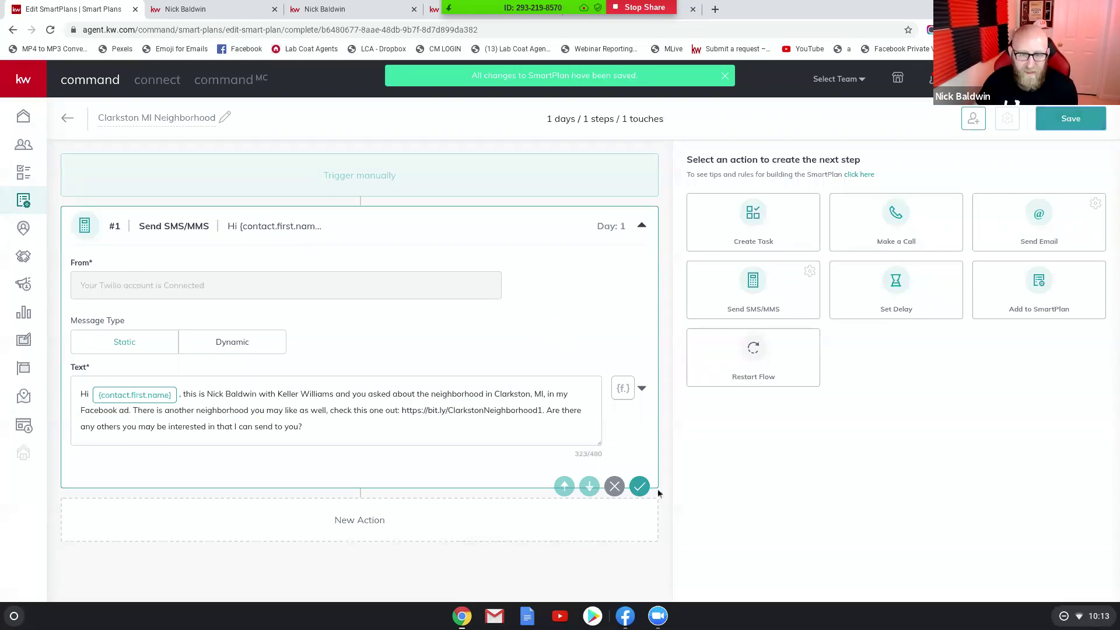
Find Clarkston MI Neighborhood on the last page of My SmartPlans, reopen it, then stop sharing.
left_click(68, 119)
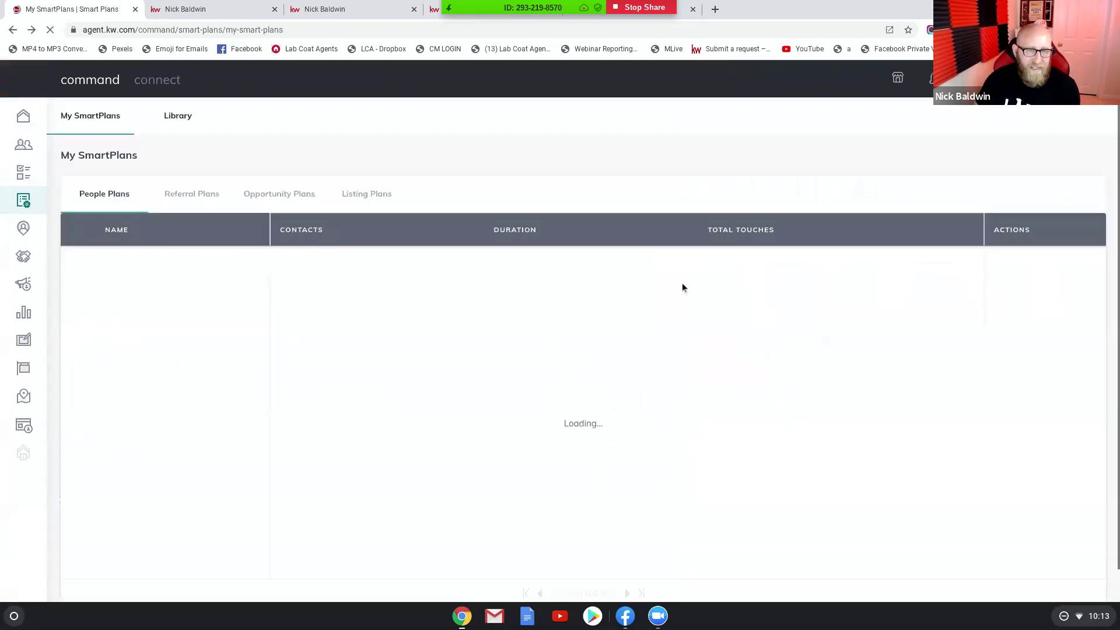
left_click(648, 571)
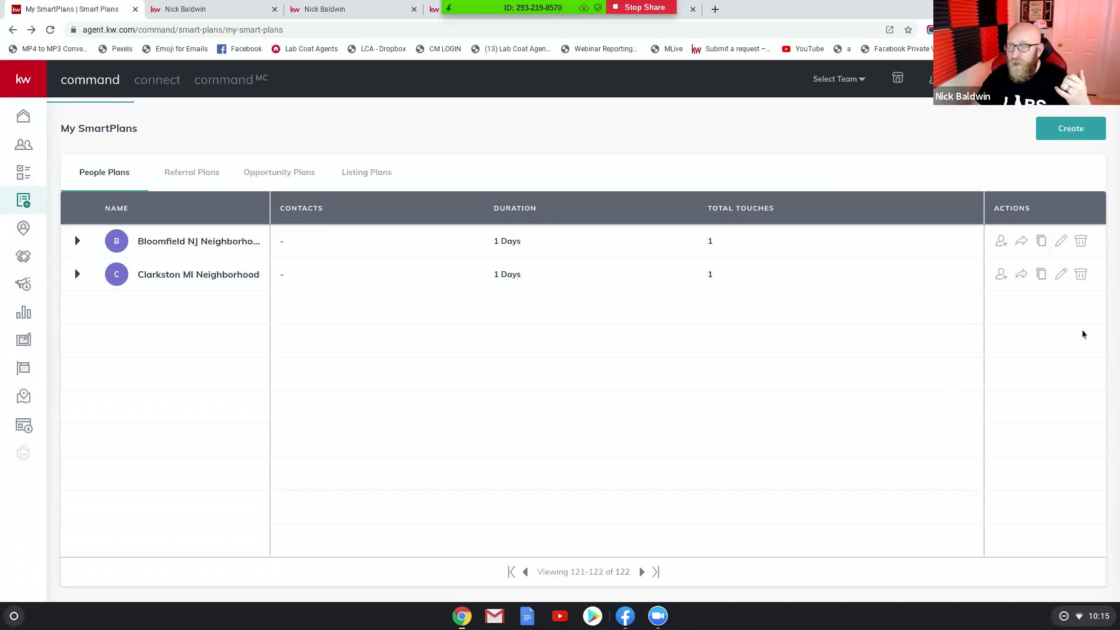
left_click(1061, 274)
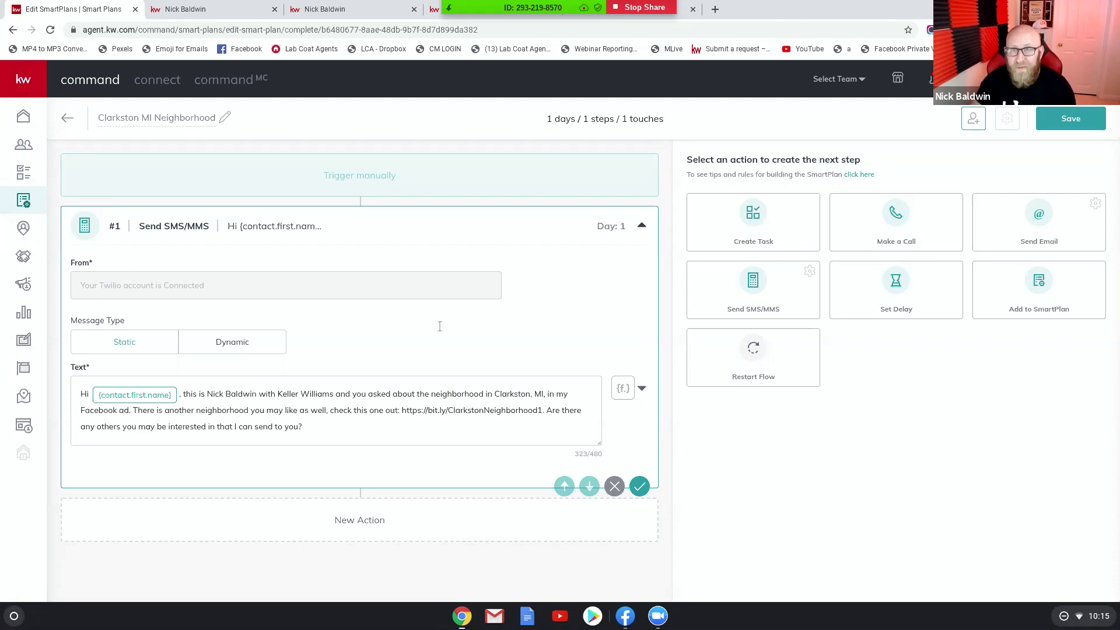
left_click(645, 8)
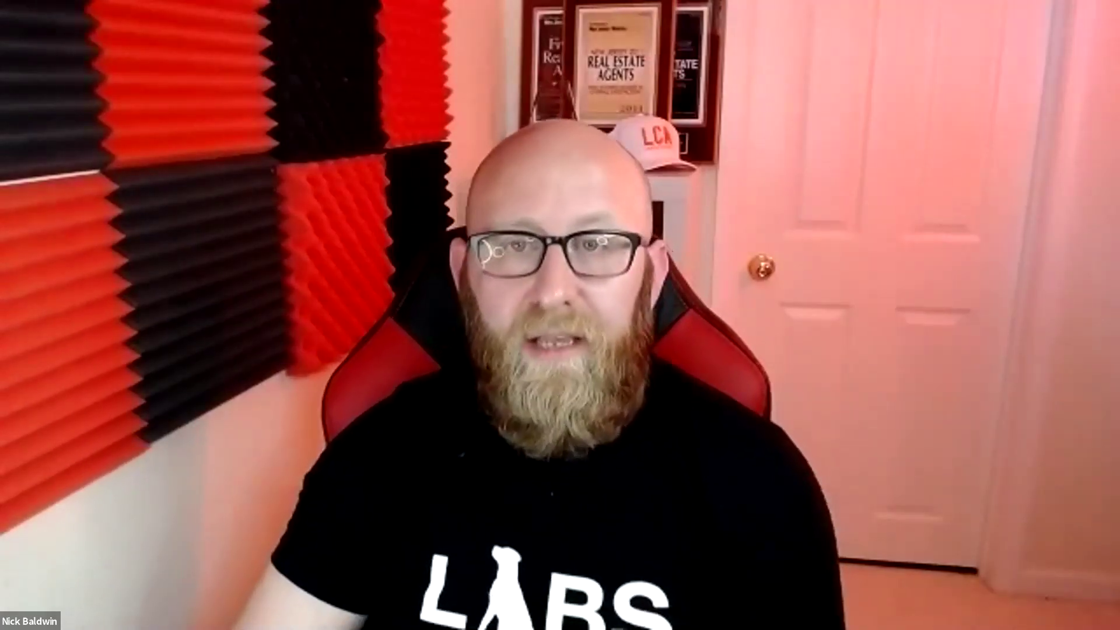